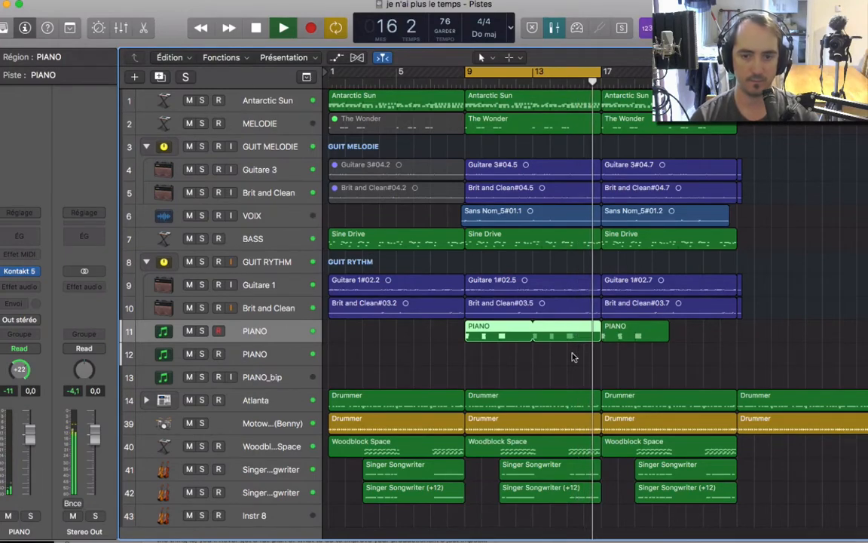
- Stop playback and mute the VOIX track
key("space")
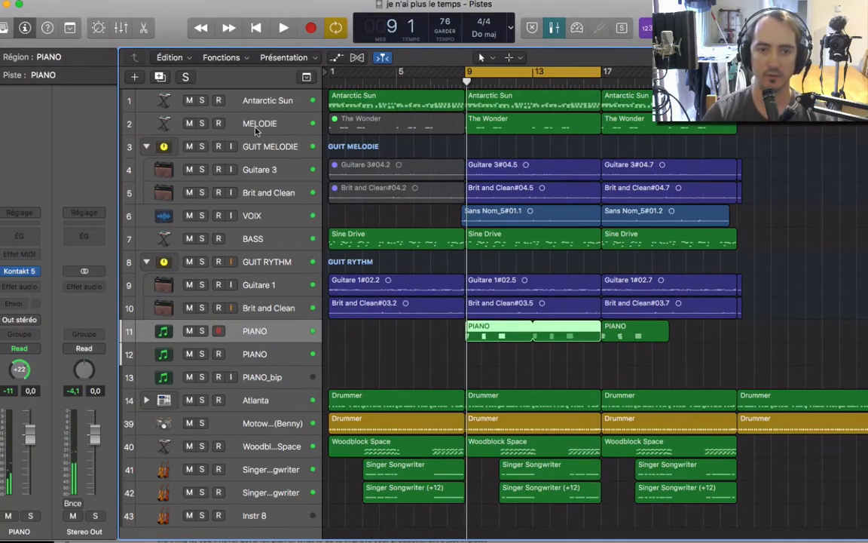
left_click(269, 218)
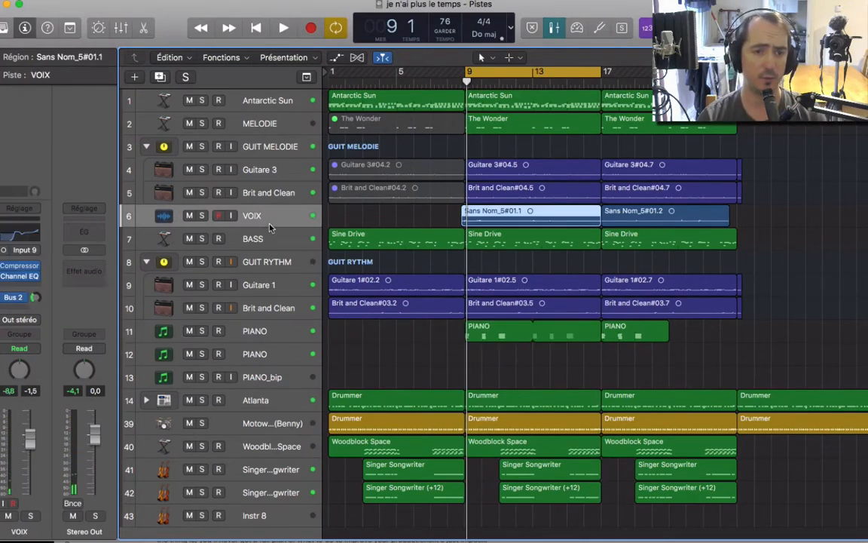
left_click(189, 216)
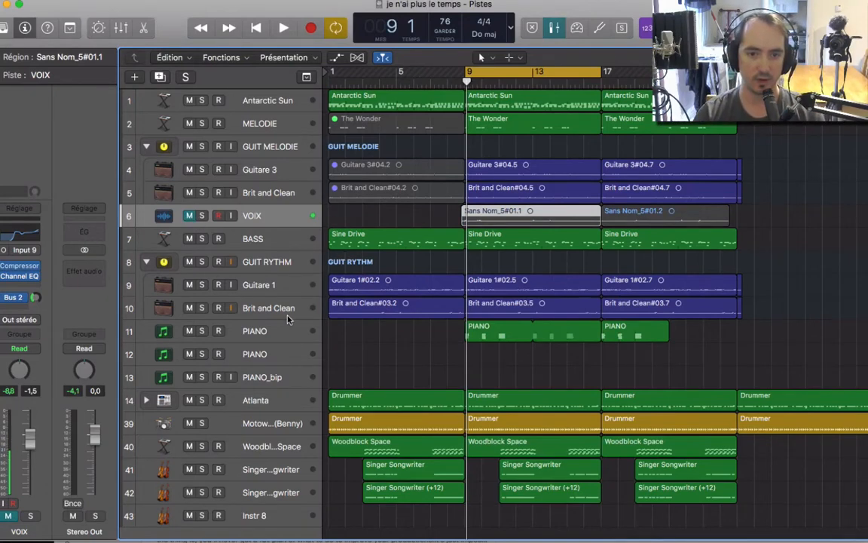
- Play the cycle range, listening to PIANO soloed and in the full mix, and inspect its region up close
key("space")
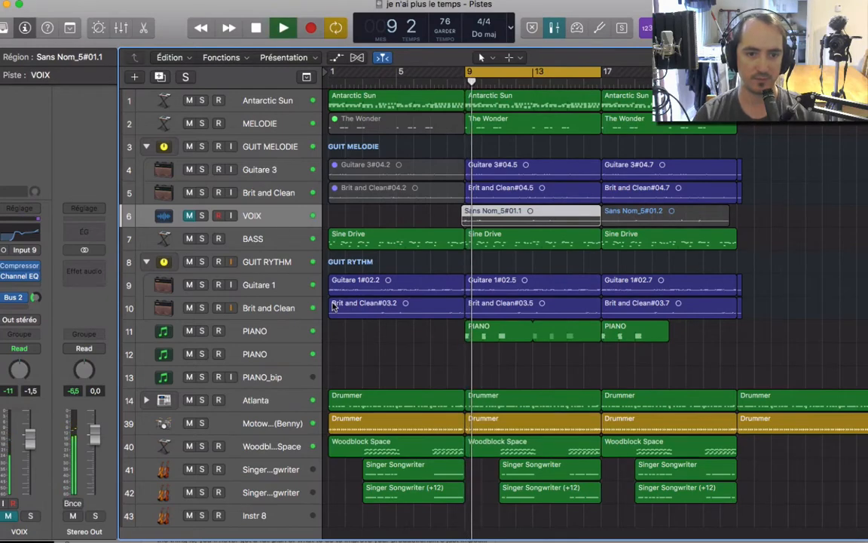
left_click(312, 333)
left_click(201, 330)
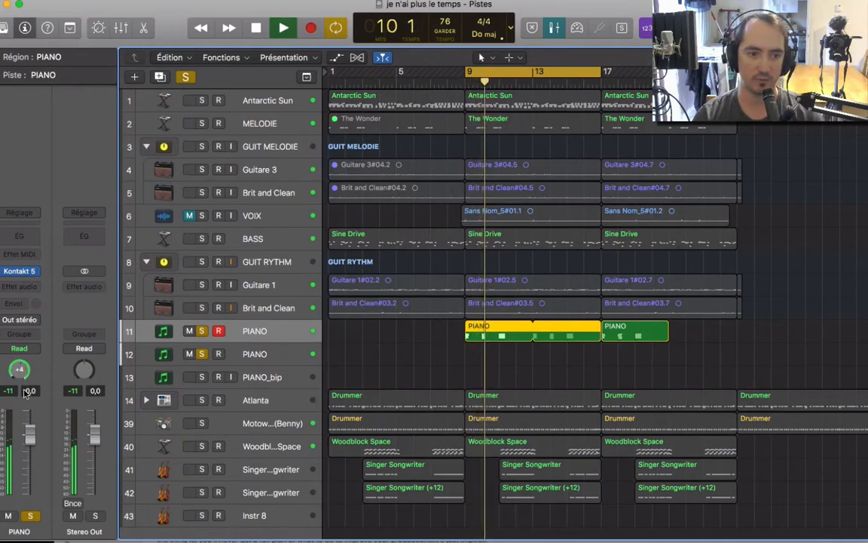
left_click(201, 332)
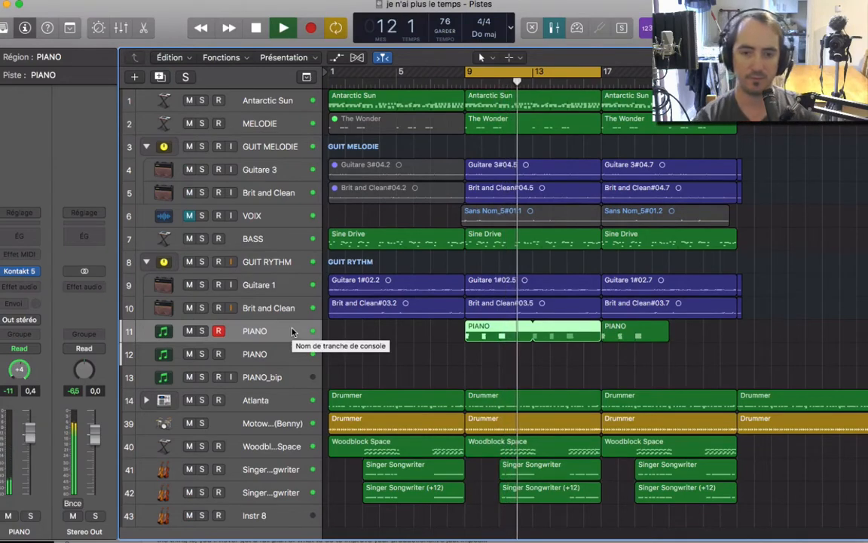
key("space")
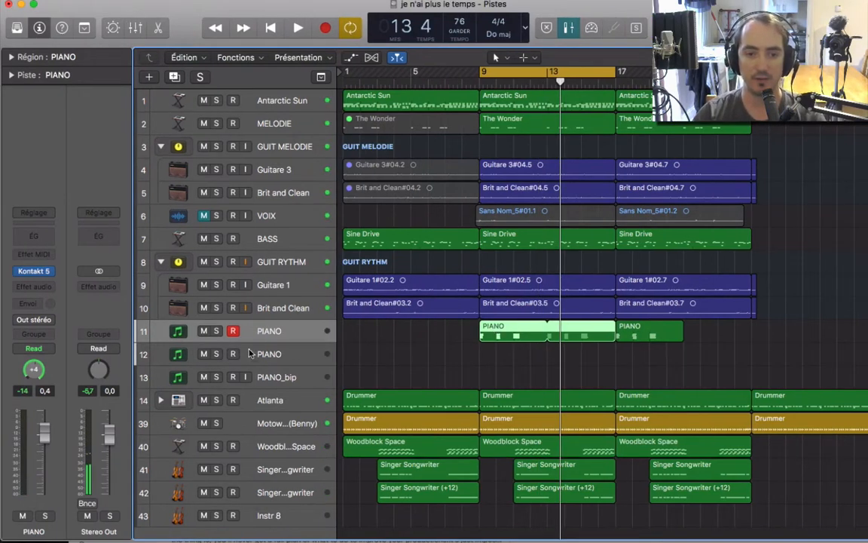
key("z")
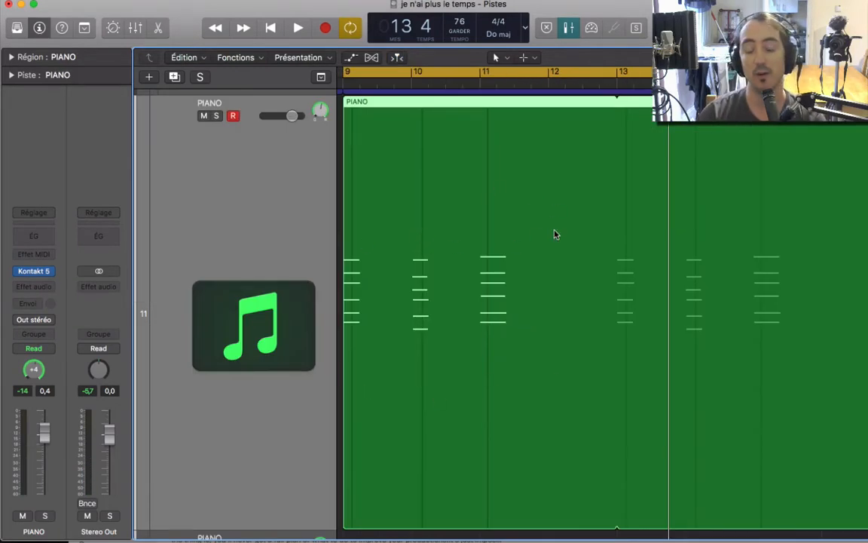
key("z")
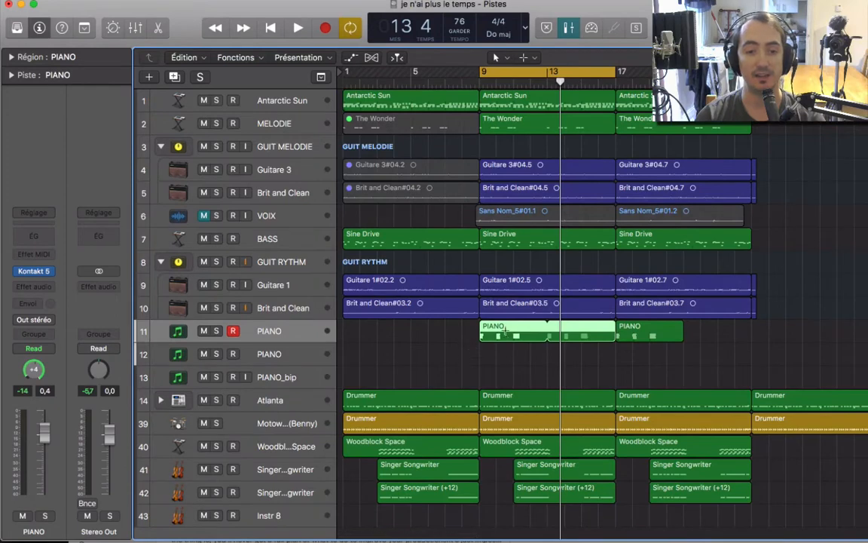
- Delete the PIANO_bip track and the empty second PIANO track
left_click(299, 380)
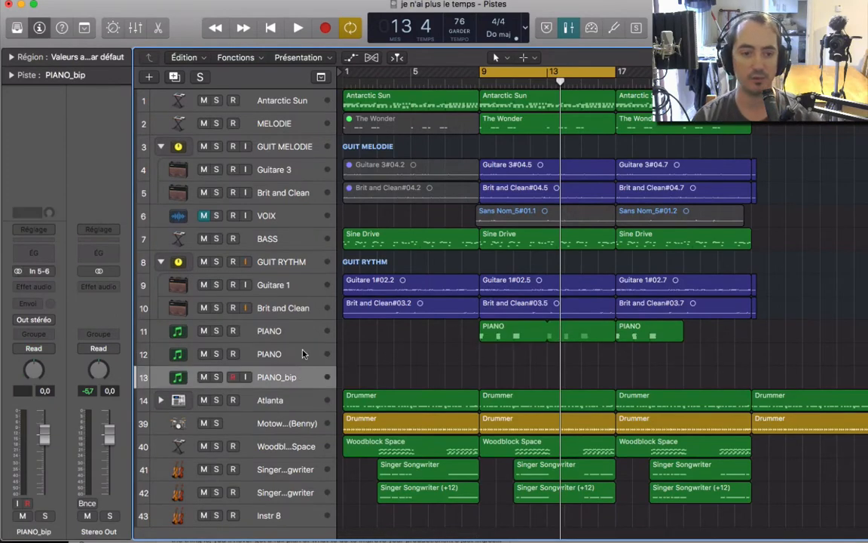
left_click(301, 354, "shift")
key("super+BackSpace")
- Bounce the PIANO region at bar 9 in place to a new track named PIANO_bip, muting the source and without normalising
left_click(292, 335)
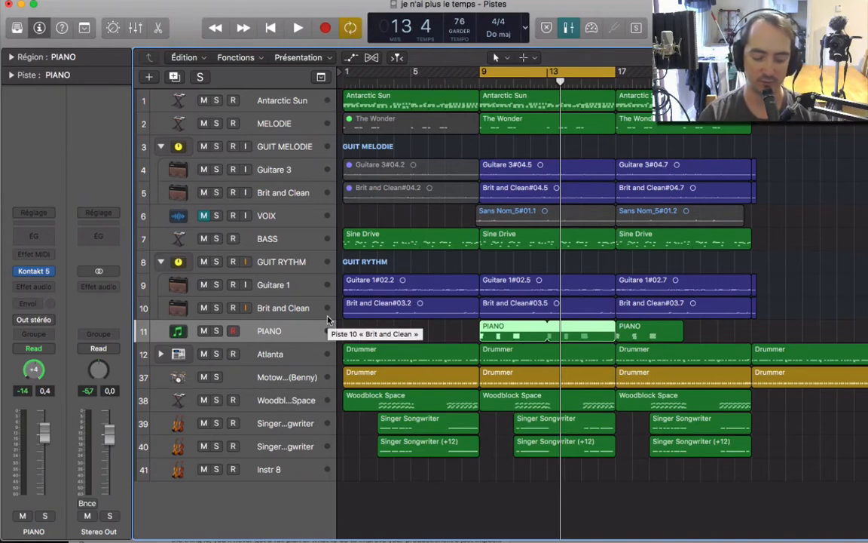
key("ctrl+b")
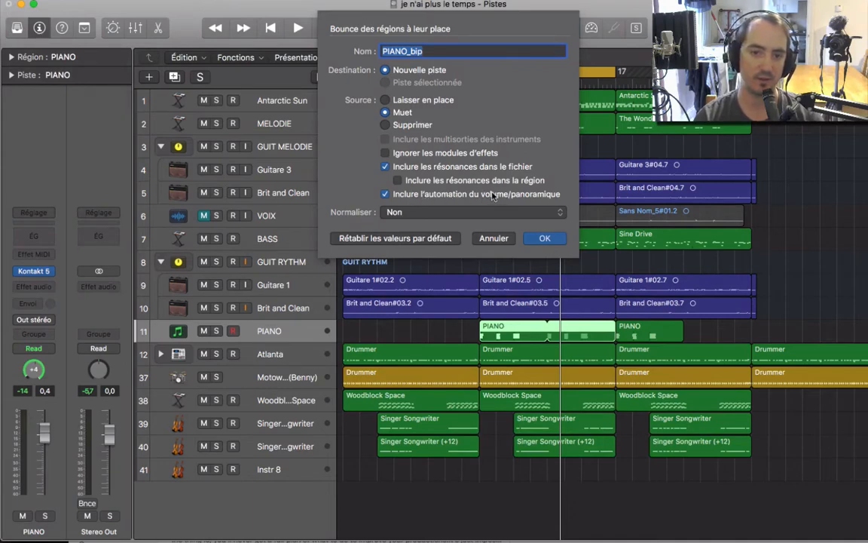
left_click(541, 240)
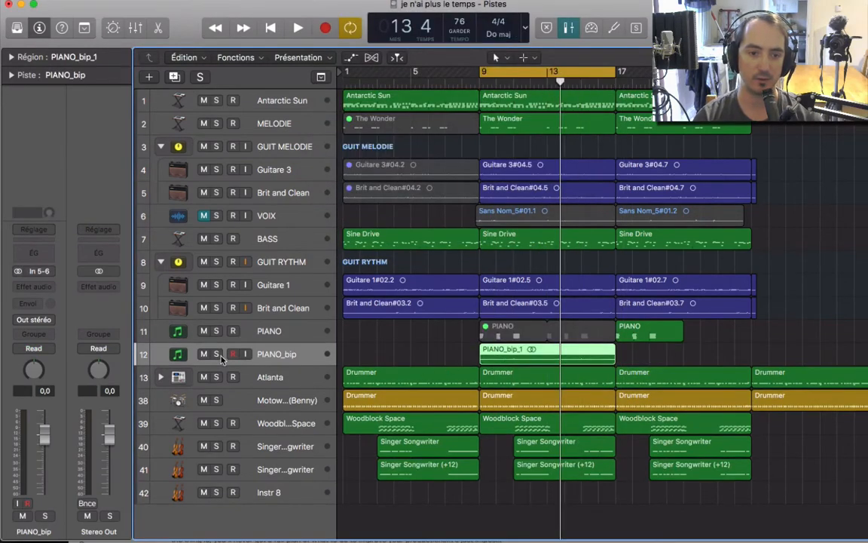
- Solo the PIANO_bip track and play back the bounced audio
left_click(217, 354)
key("space")
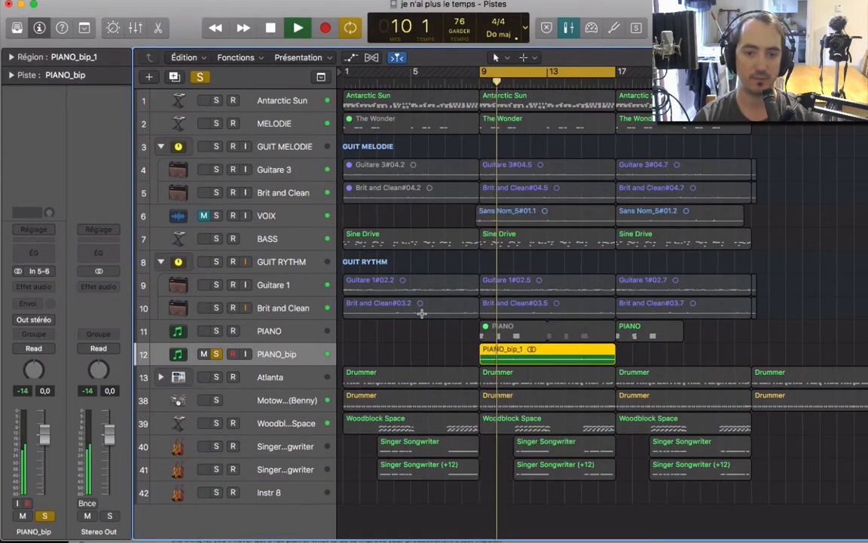
key("space")
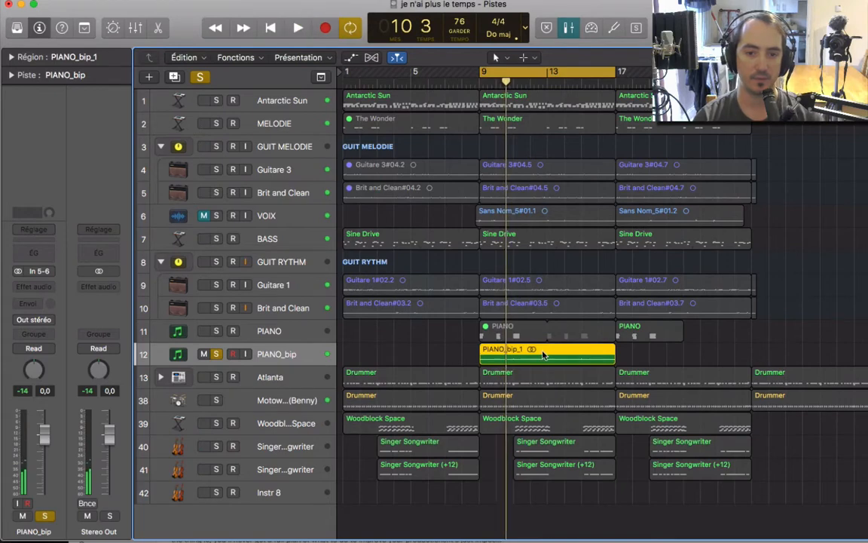
- Split the bounced piano region at bar 13 and delete its second half
double_click(548, 358)
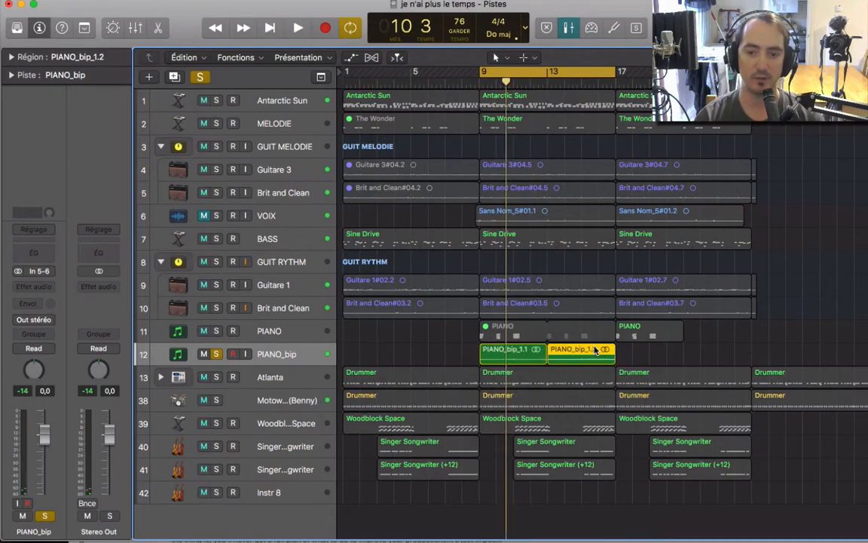
key("Delete")
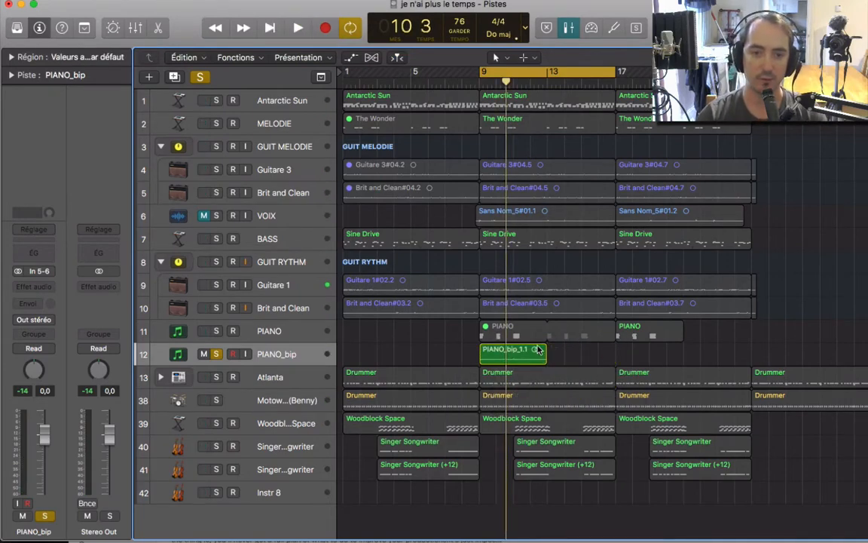
- Reverse the remaining bounced piano region by enabling Renverser in its region parameters
left_click_drag(468, 325, 571, 351)
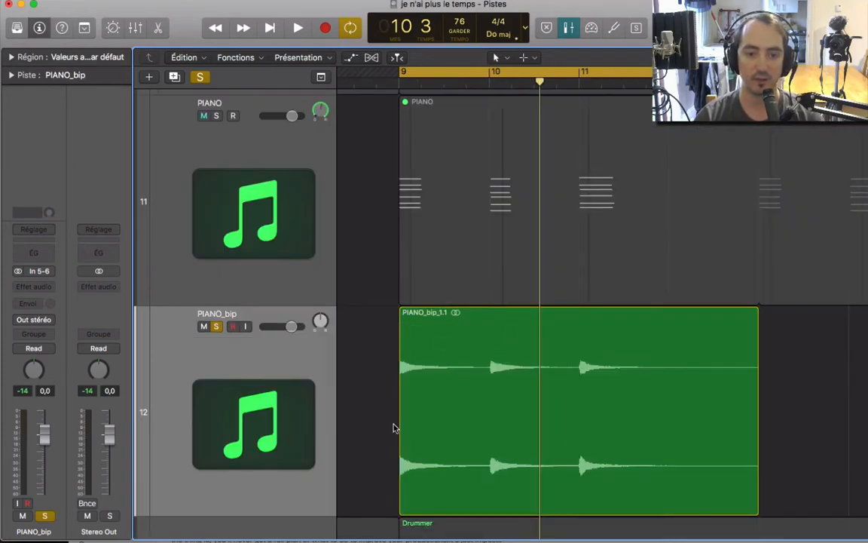
left_click(400, 475)
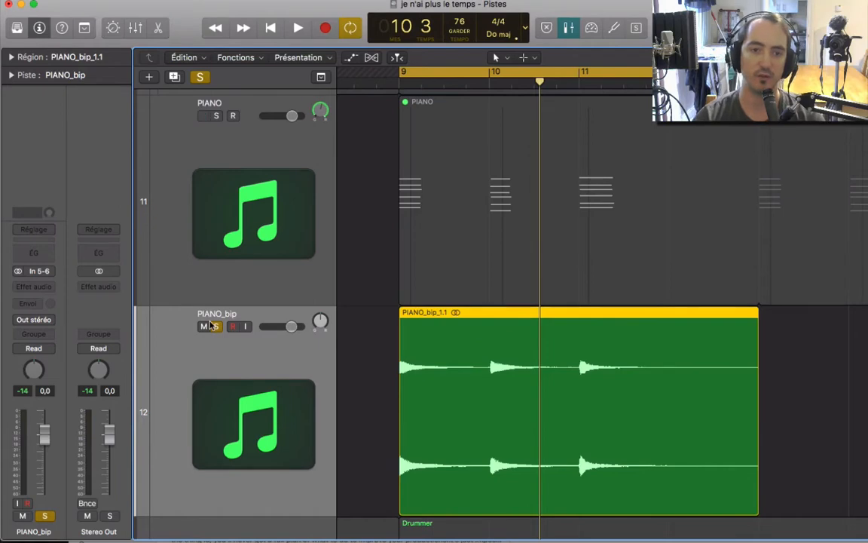
left_click(238, 171)
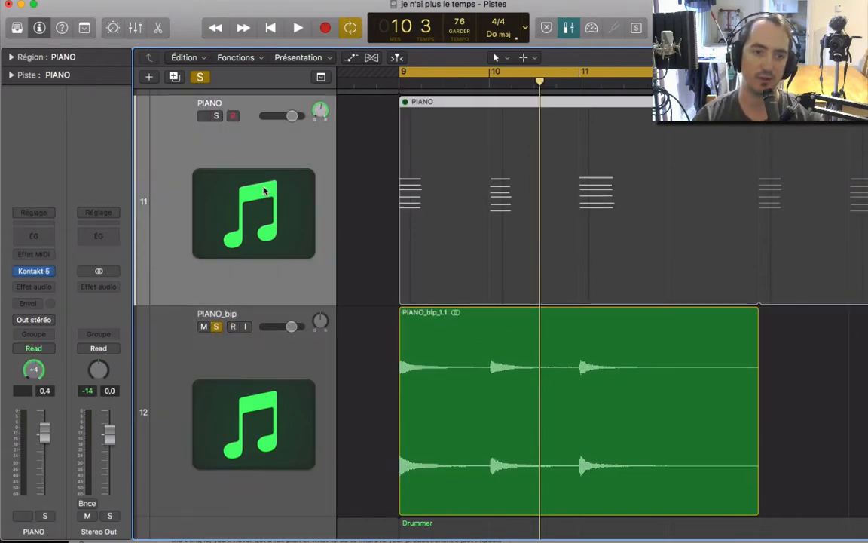
left_click(254, 368)
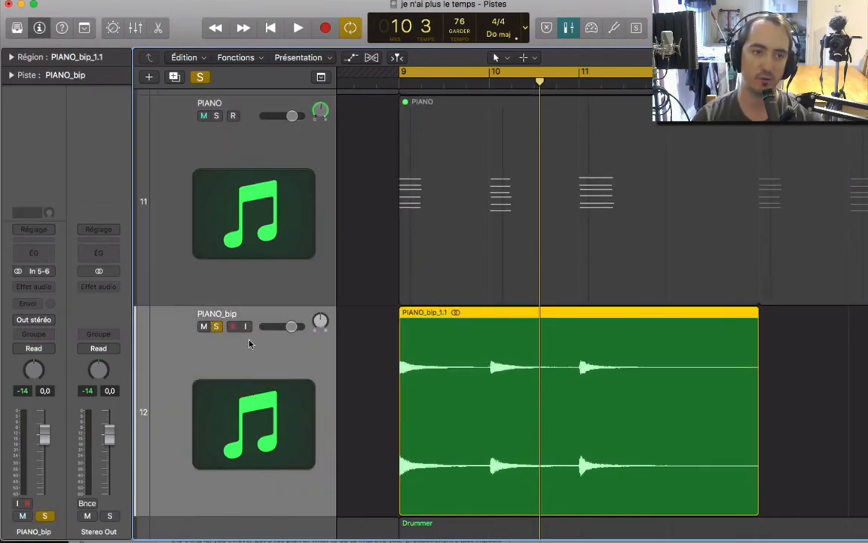
left_click(11, 57)
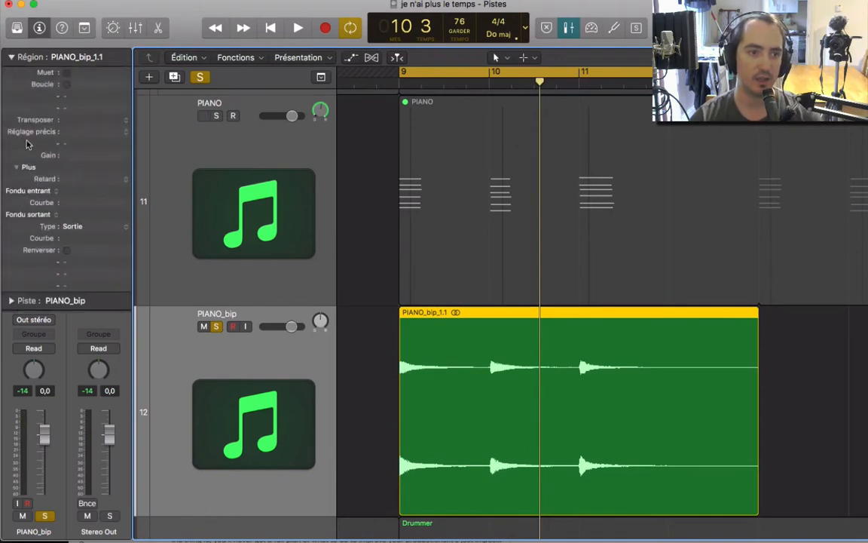
left_click(17, 167)
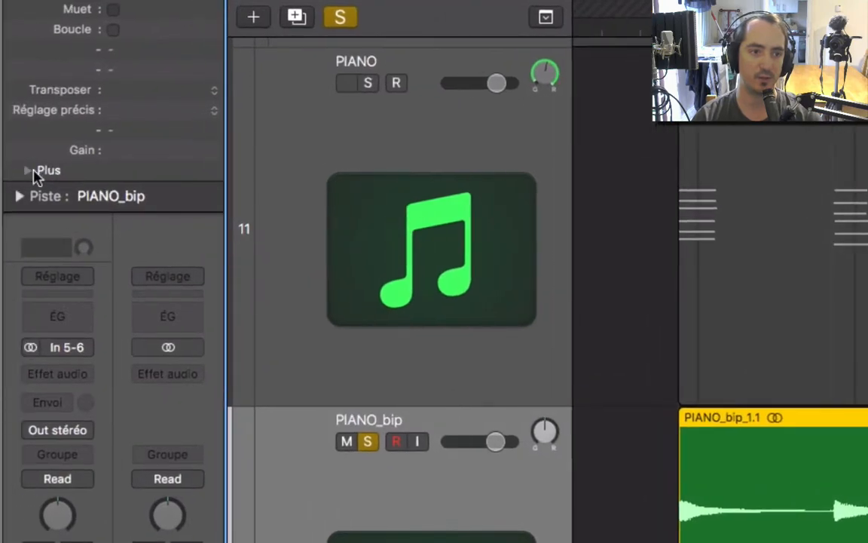
left_click(29, 169)
left_click(113, 312)
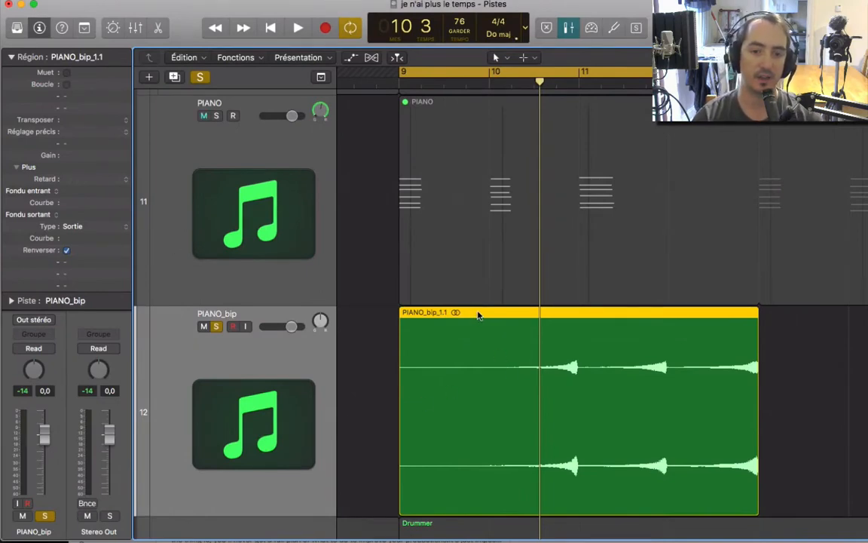
- Examine the processing functions in the audio file editor for the reversed region and return to the arrangement
double_click(478, 315)
left_click(514, 114)
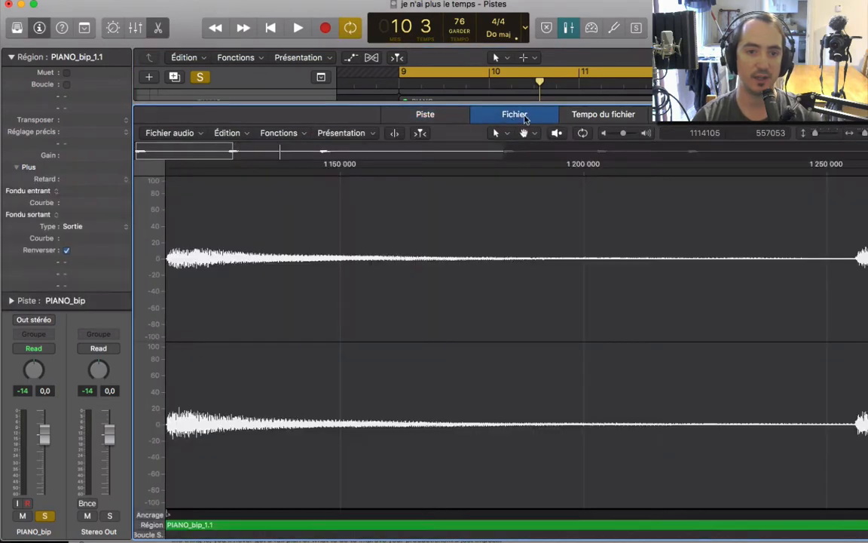
left_click(281, 133)
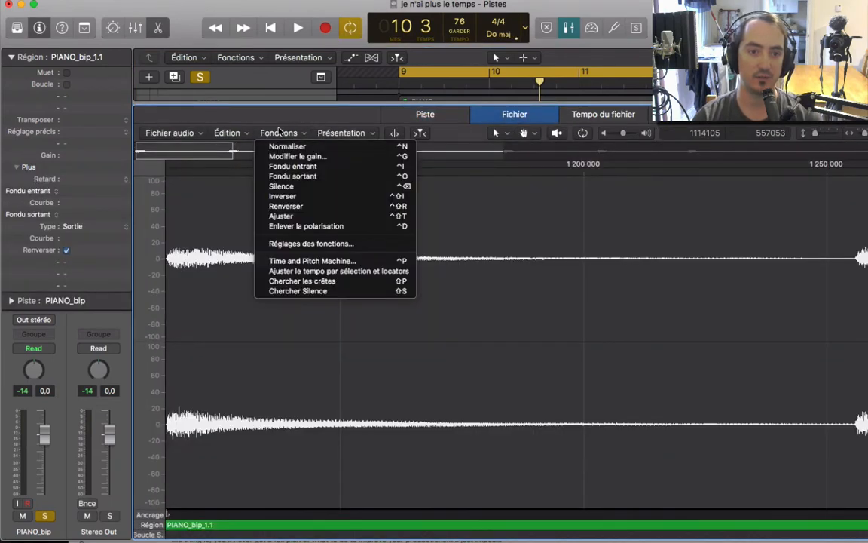
left_click(277, 114)
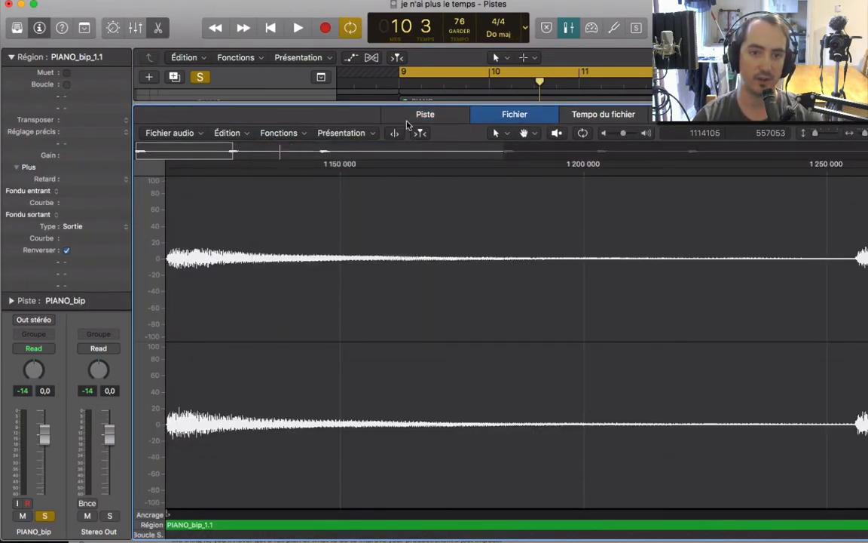
key("x")
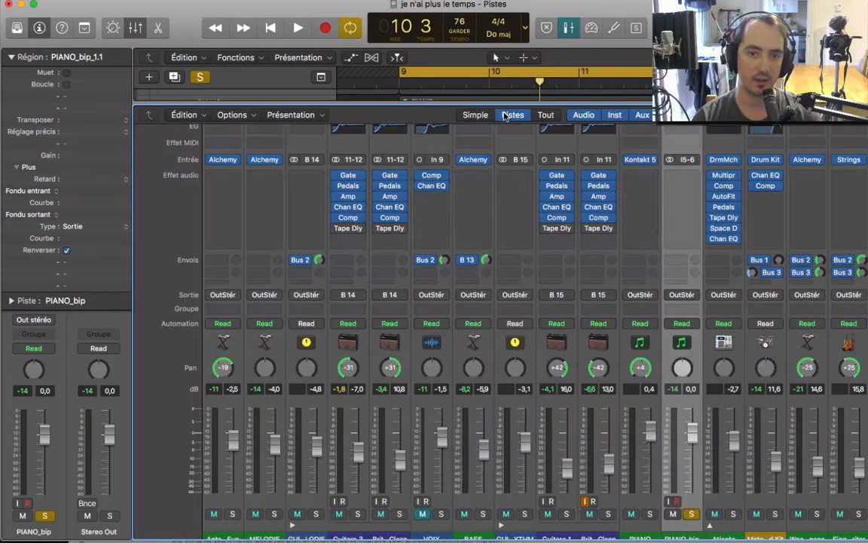
key("x")
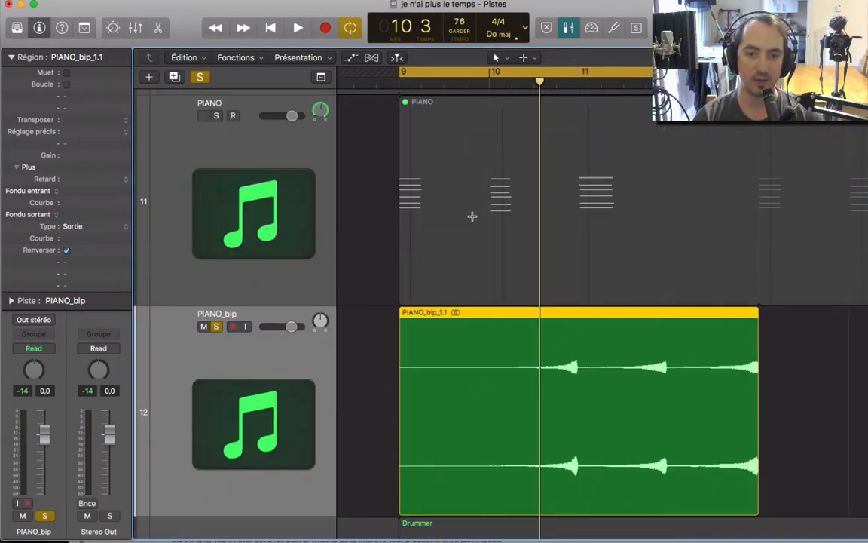
- Play back the reversed piano audio and unmute the original PIANO region
key("space")
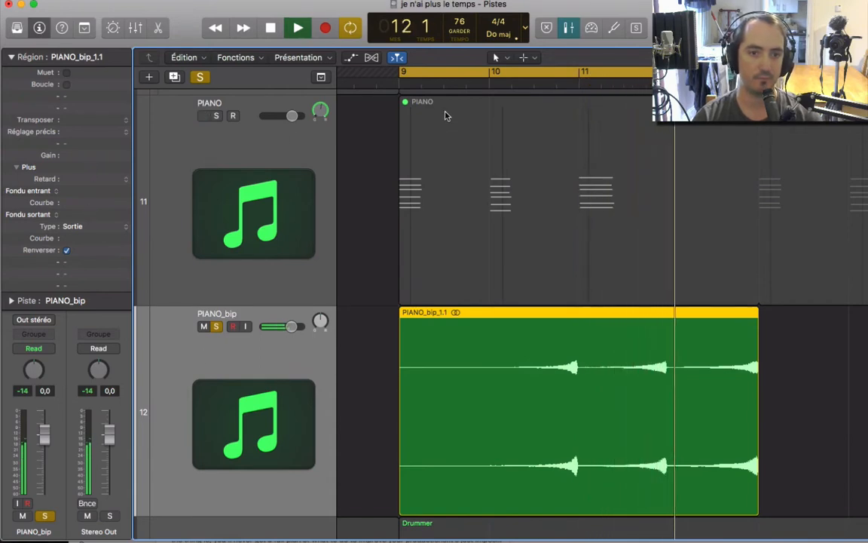
left_click(444, 112)
key("space")
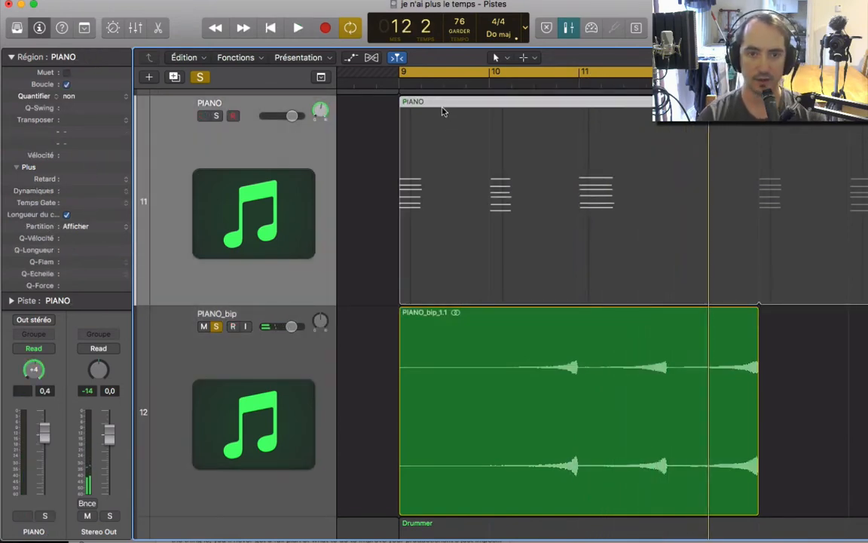
- Solo the PIANO track and play it together with the reversed audio to compare their timing around bar 11
left_click(217, 116)
left_click(205, 117)
left_click(217, 116)
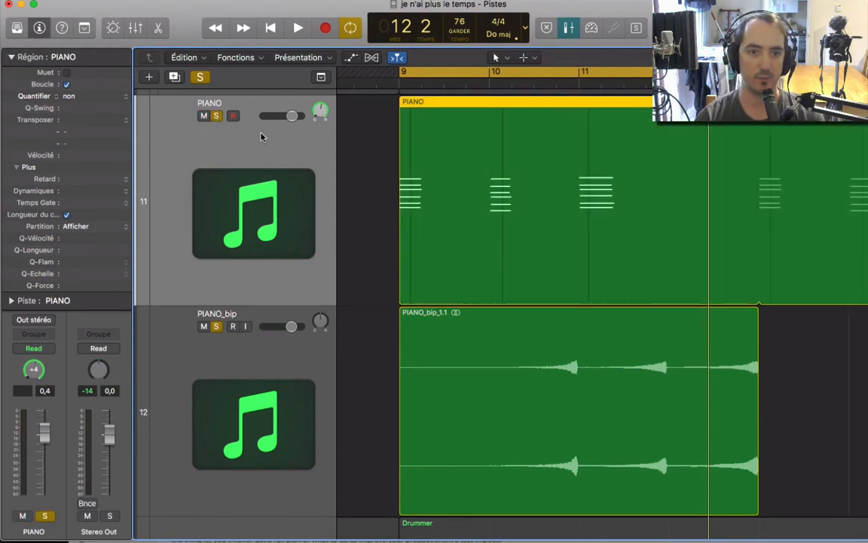
key("space")
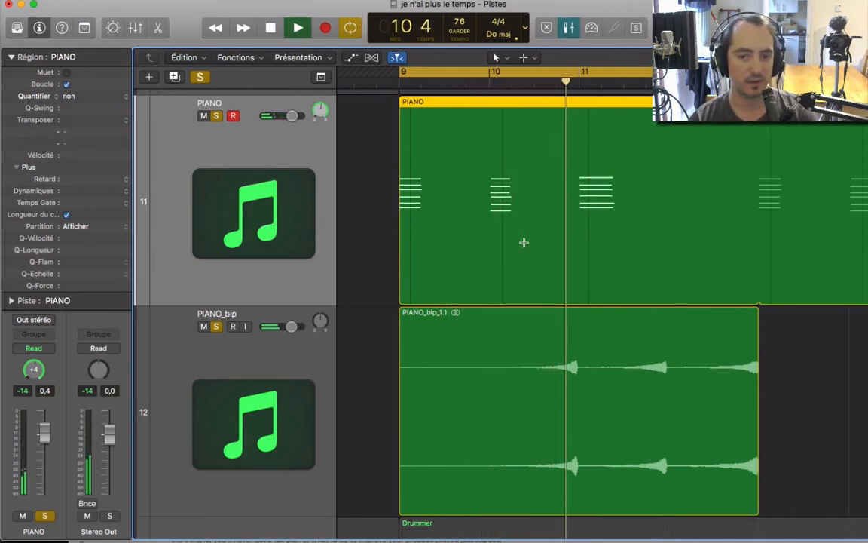
key("space")
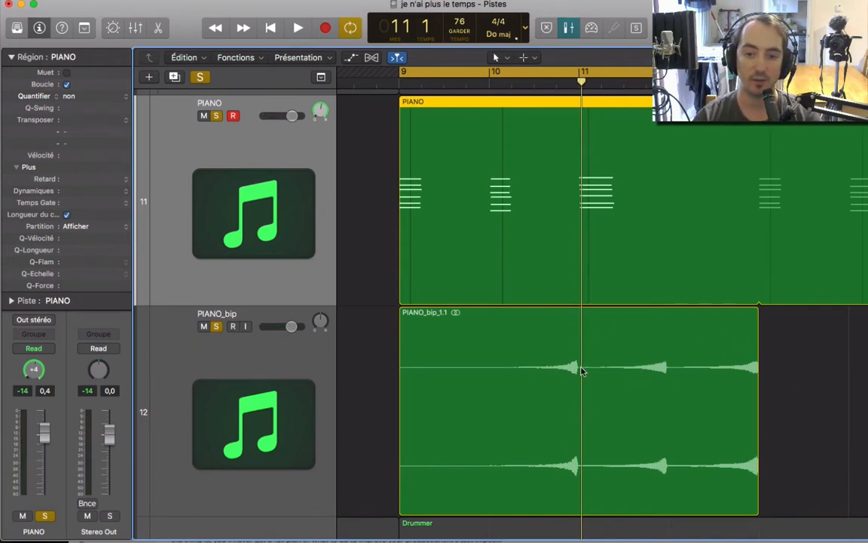
scroll(581, 455, "up", 5)
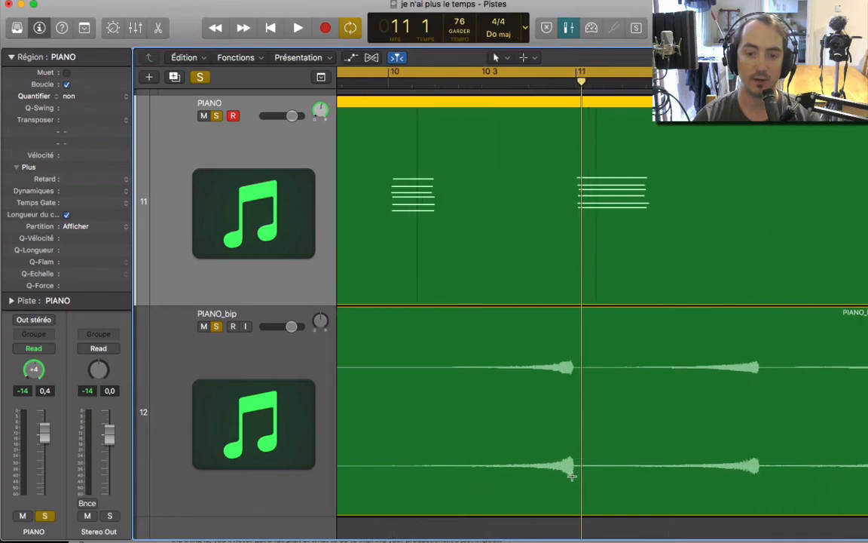
- Split the reversed PIANO_bip audio into separate chord regions at bars 11 and 12
left_click(574, 475)
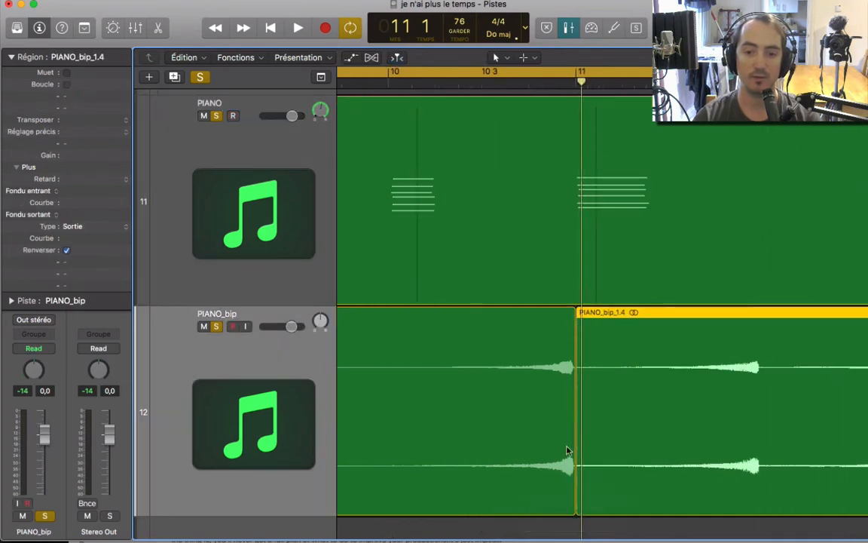
scroll(571, 362, "right", 5)
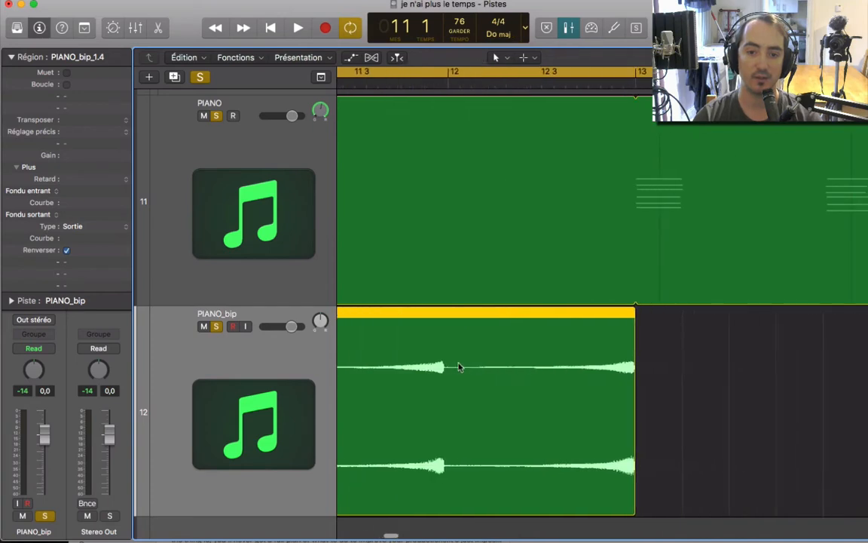
scroll(441, 357, "left", 3)
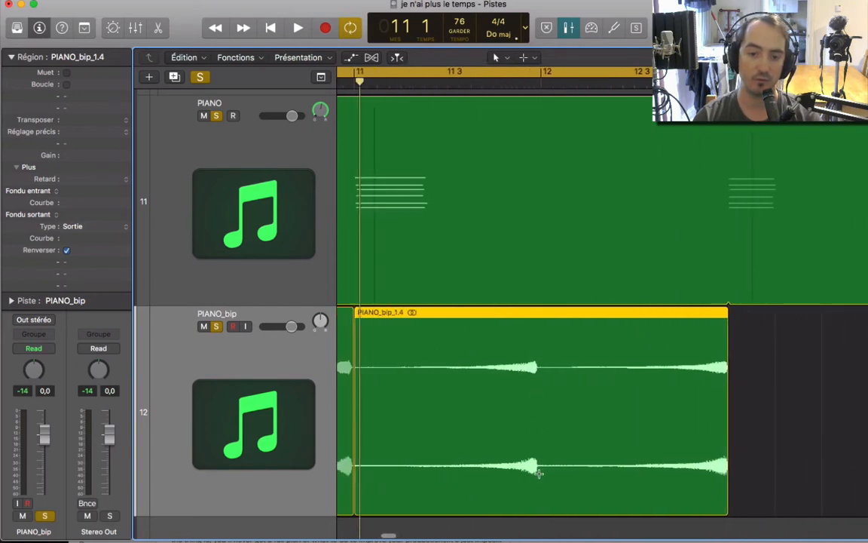
left_click(538, 475)
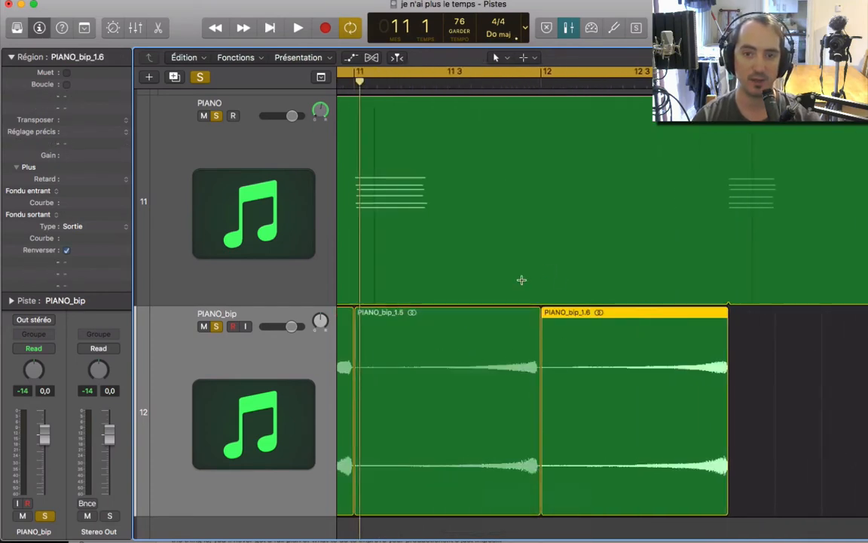
- Reorder the reversed regions so the one-bar chords occupy bars 9 and 10 and the two-bar chord starts at bar 11, and play them back
scroll(636, 333, "left", 5)
scroll(635, 333, "down", 8)
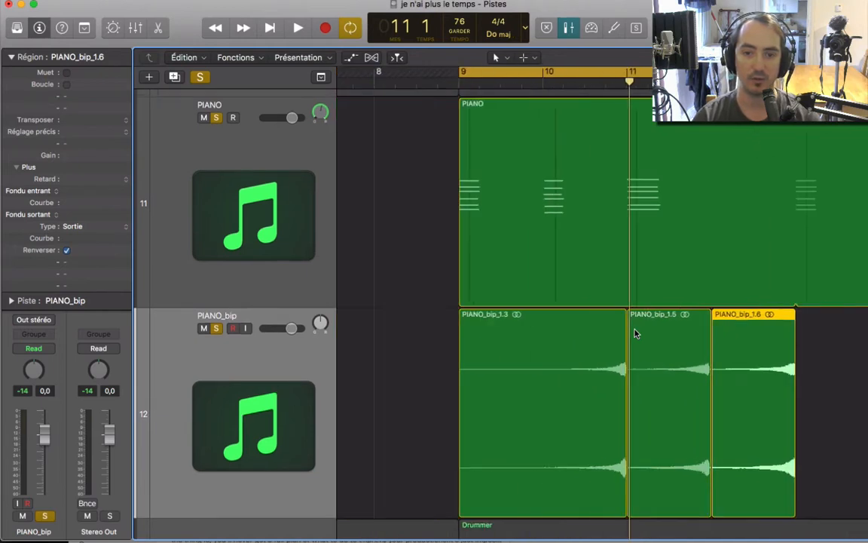
left_click(582, 340, "shift")
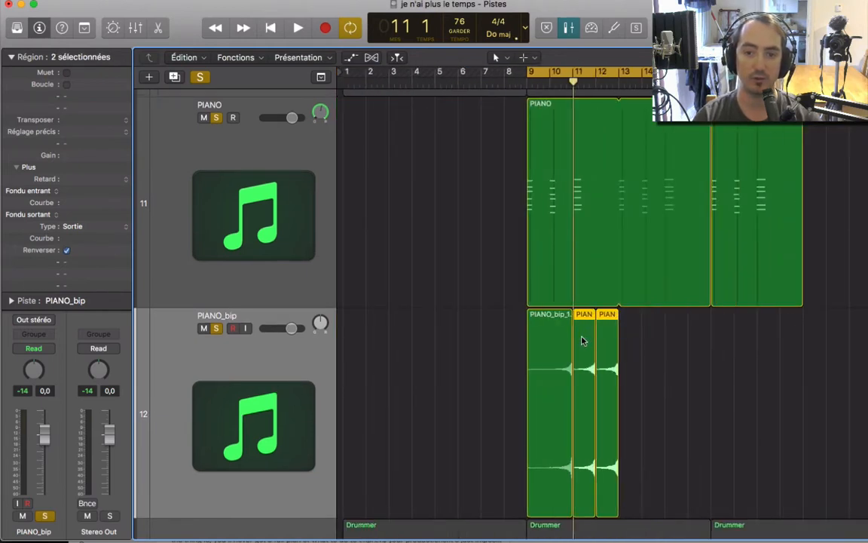
left_click(609, 326)
left_click_drag(611, 322, 516, 325)
left_click_drag(558, 316, 630, 316)
left_click_drag(515, 318, 562, 321)
left_click_drag(616, 325, 595, 325)
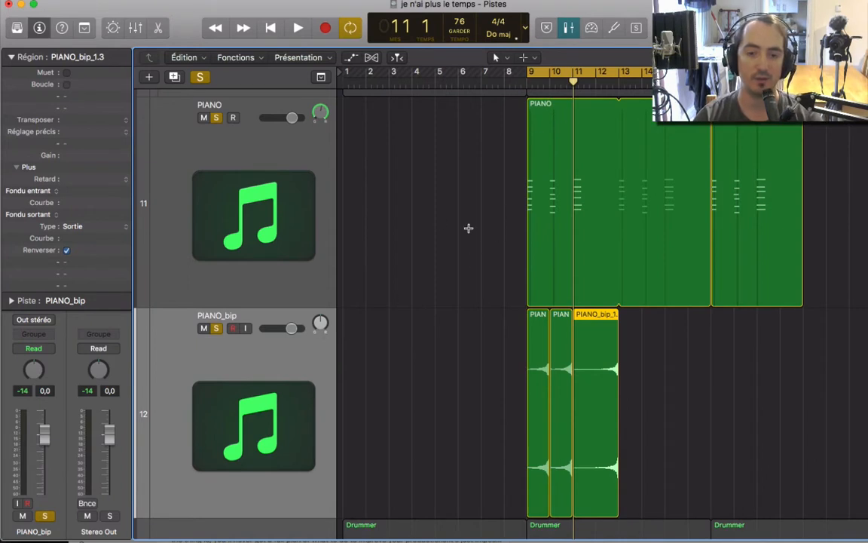
key("space")
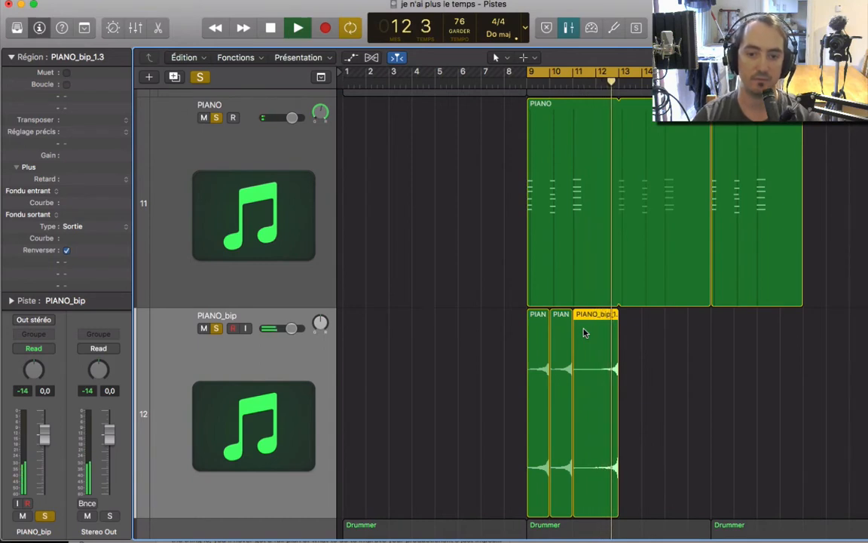
key("space")
- Raise the gain of all three reversed regions to +4,6 dB and play them with the original piano
left_click_drag(503, 319, 604, 342)
left_click_drag(74, 156, 76, 76)
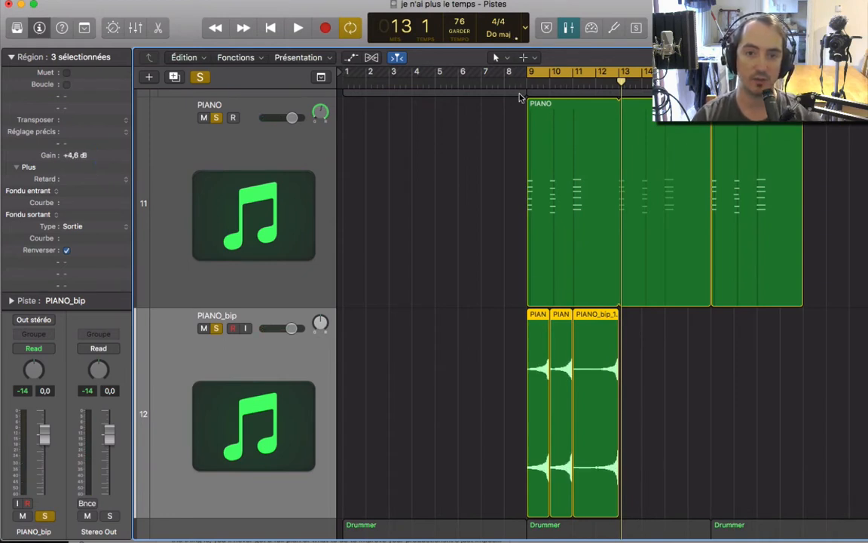
key("space")
key("super+Right")
key("super+Right")
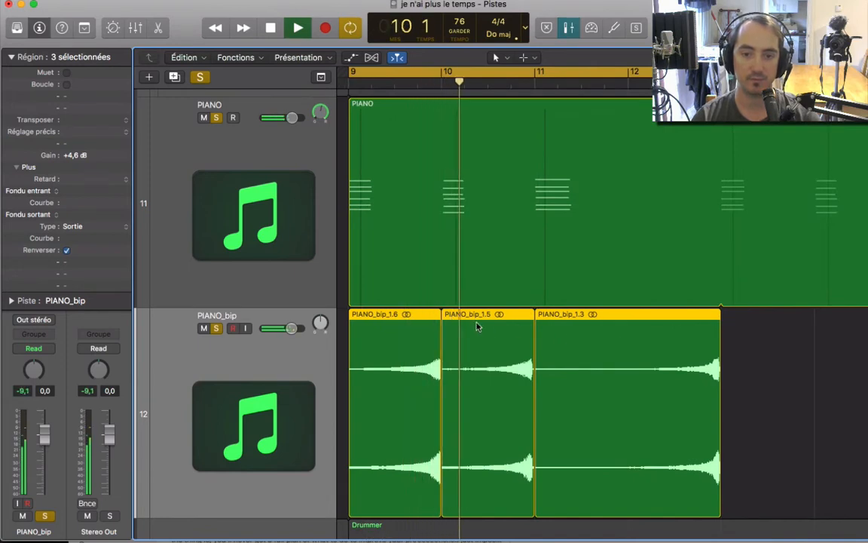
- Set a Fondu sortant of 105 on the three reversed regions and play back the result
key("space")
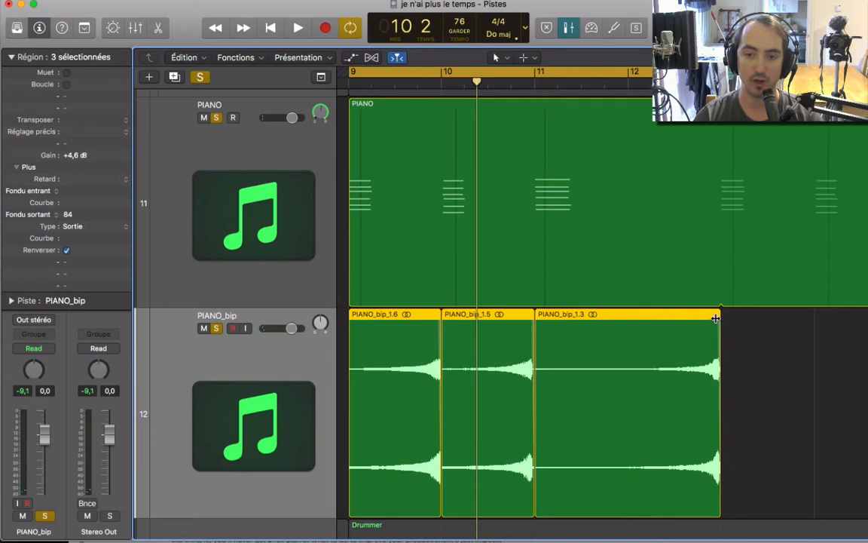
key("space")
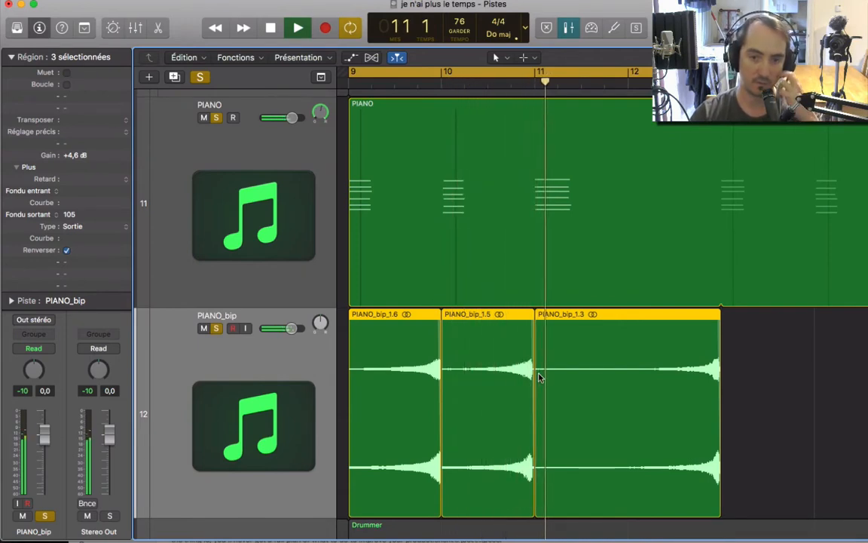
key("space")
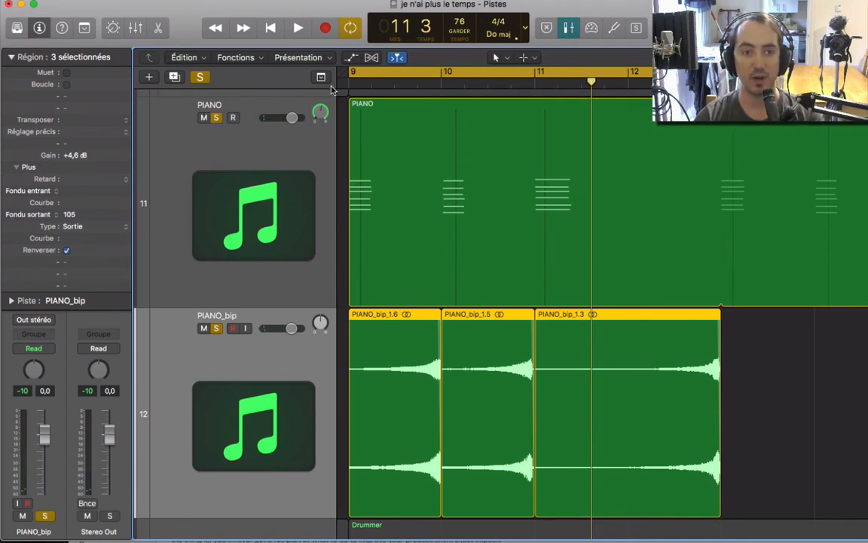
- Turn off solo on the piano tracks and play the full mix to check the reversed chord's timing at bar 11
left_click(199, 77)
key("space")
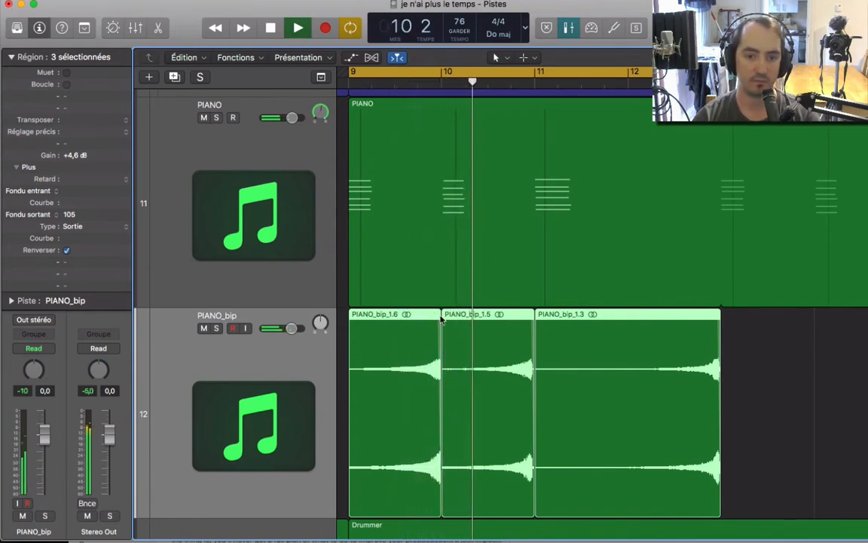
scroll(490, 301, "up", 4)
scroll(497, 324, "right", 3)
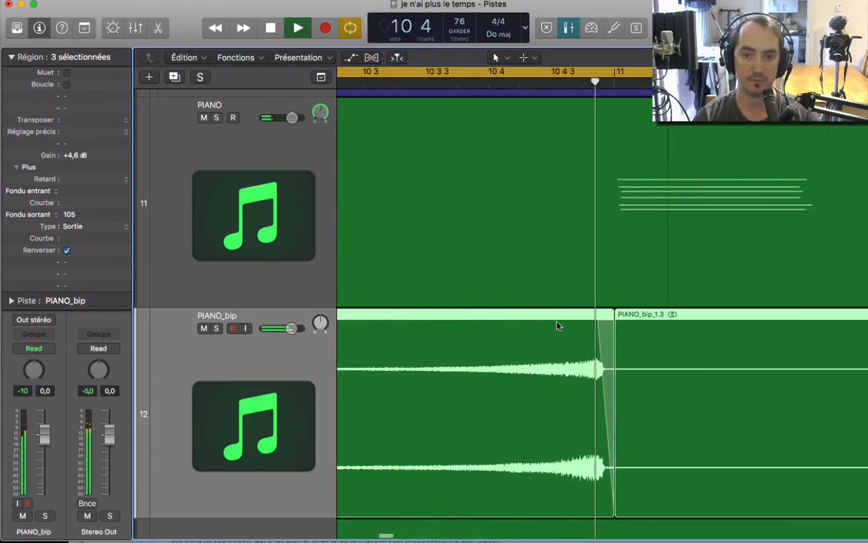
key("space")
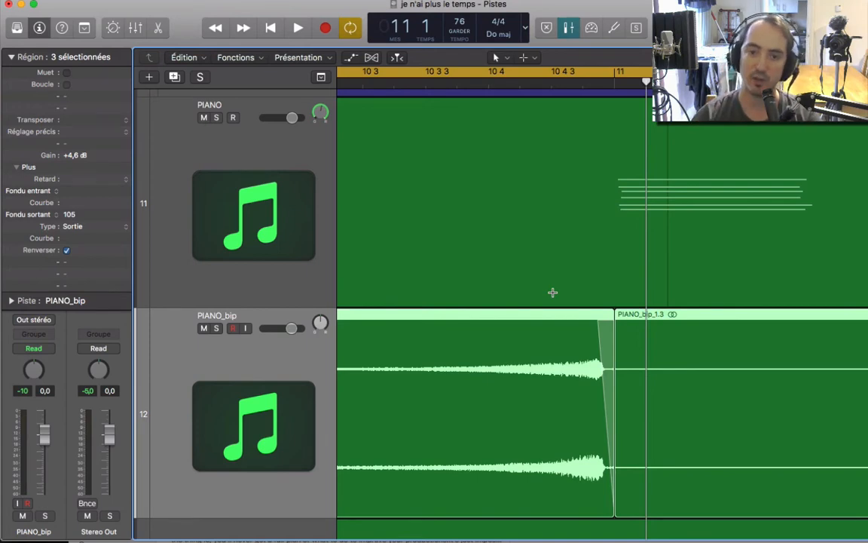
- Shift the three reversed regions slightly later so their peaks meet the original chords, and check the alignment in playback
left_click_drag(559, 319, 573, 317)
scroll(637, 325, "down", 10)
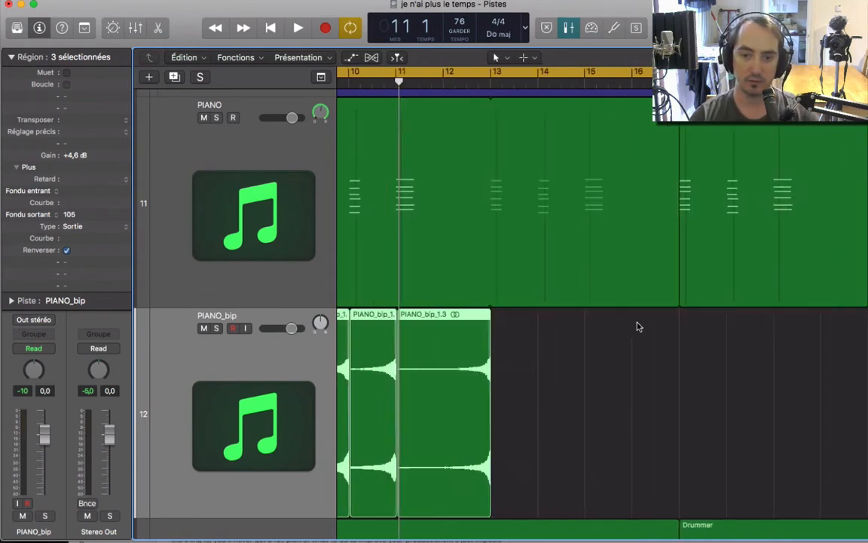
scroll(624, 327, "right", 5)
left_click(576, 318)
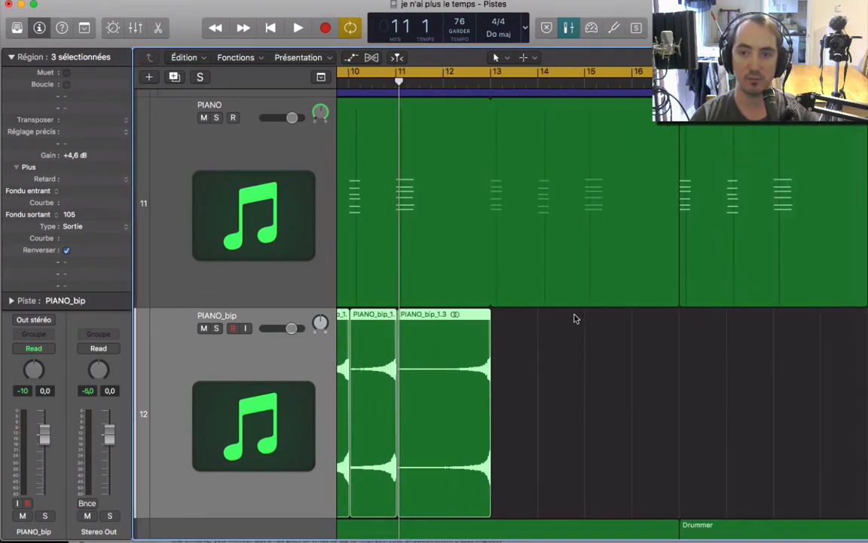
scroll(525, 339, "left", 5)
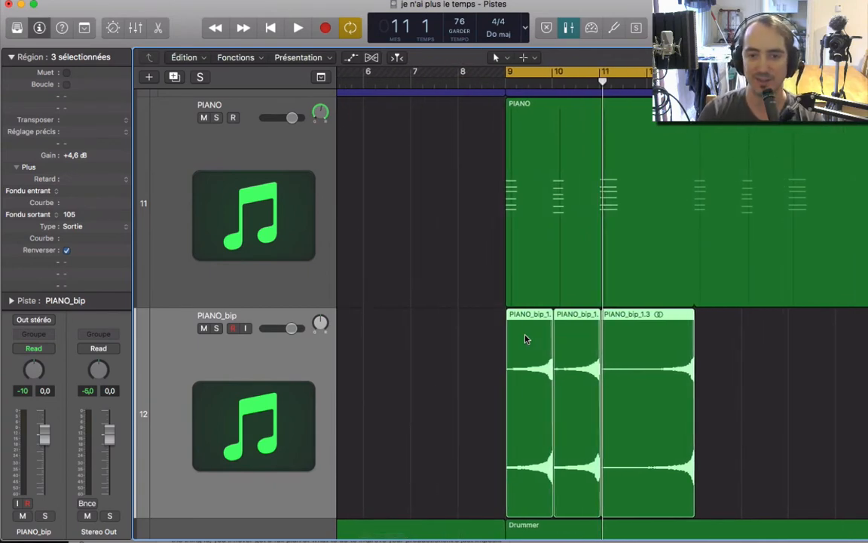
scroll(503, 330, "up", 10)
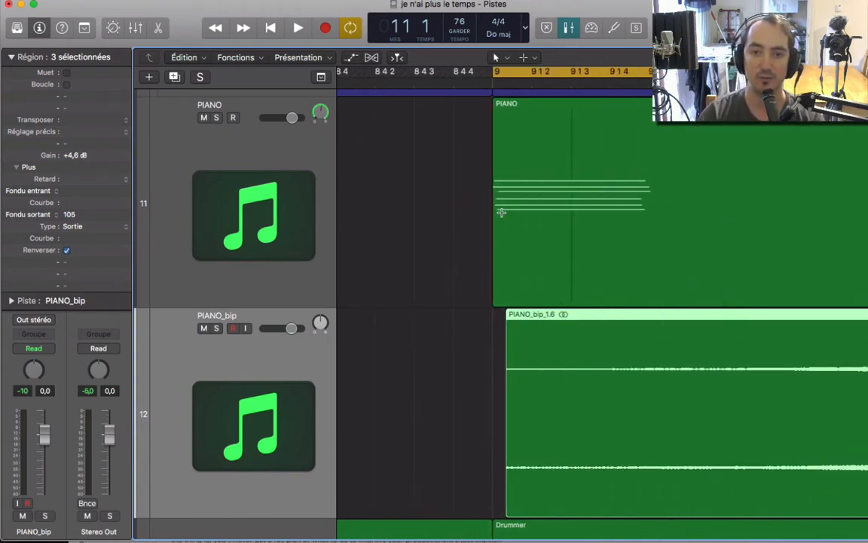
key("space")
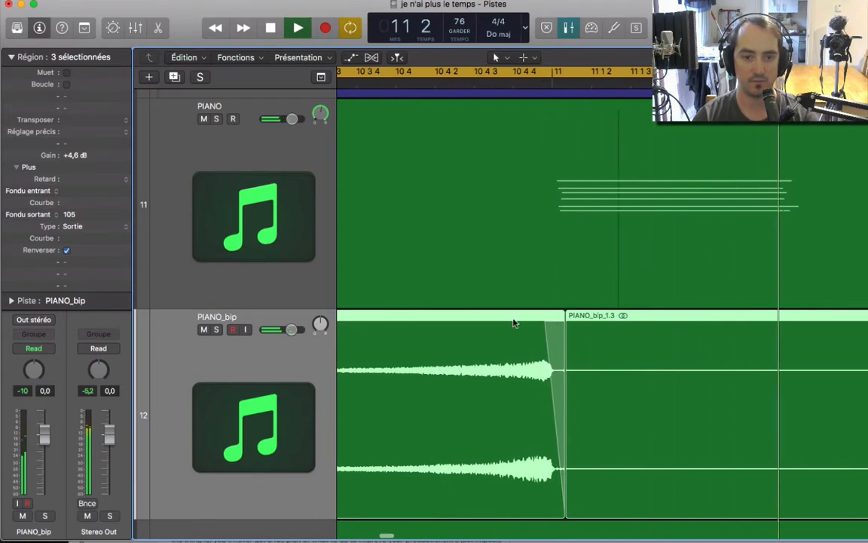
key("space")
- Lower the PIANO_bip track volume to -5,2 dB and play the mix to check the balance
left_click_drag(293, 332, 283, 329)
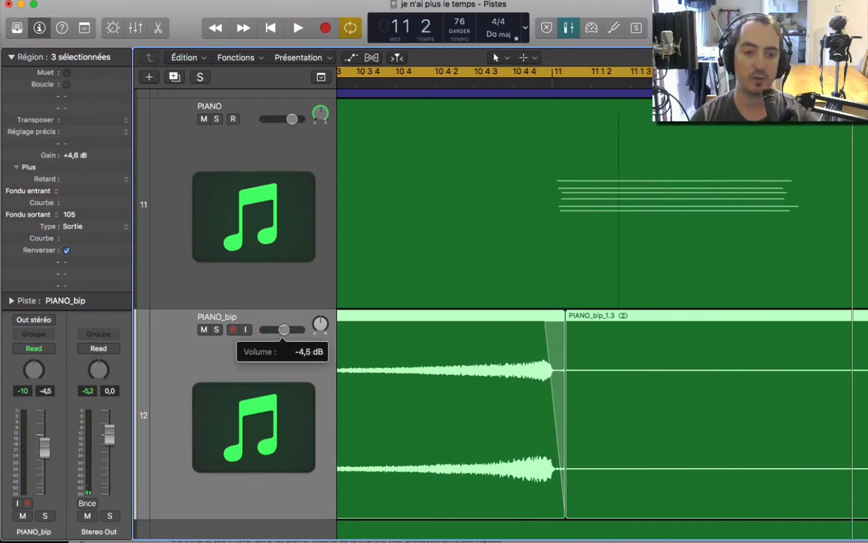
scroll(520, 257, "left", 10)
key("space")
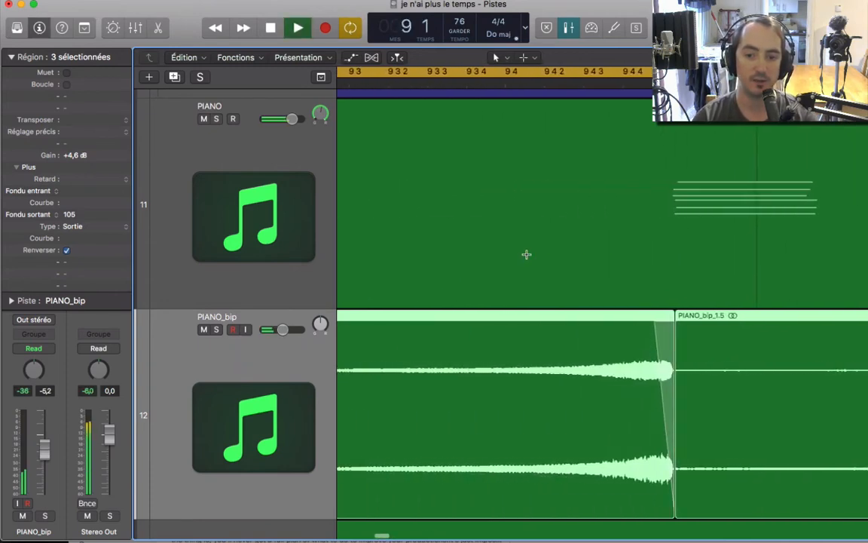
scroll(526, 254, "left", 5)
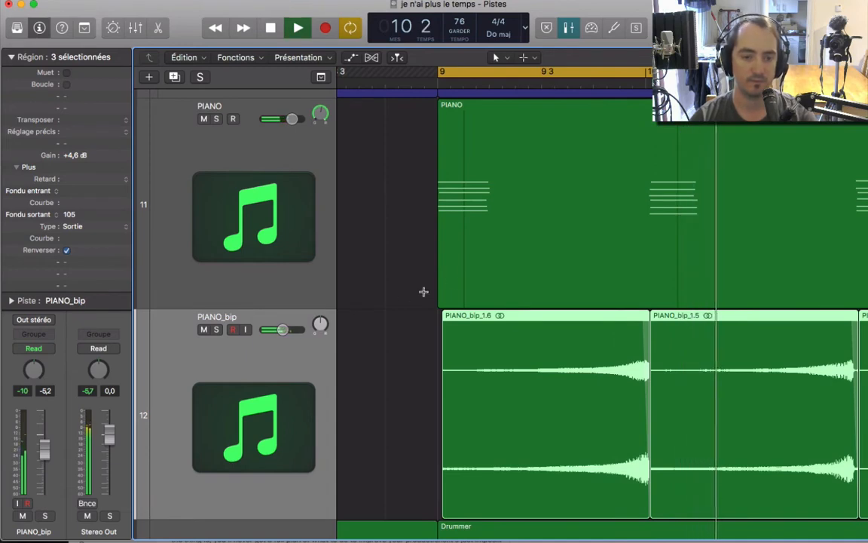
scroll(519, 310, "right", 3)
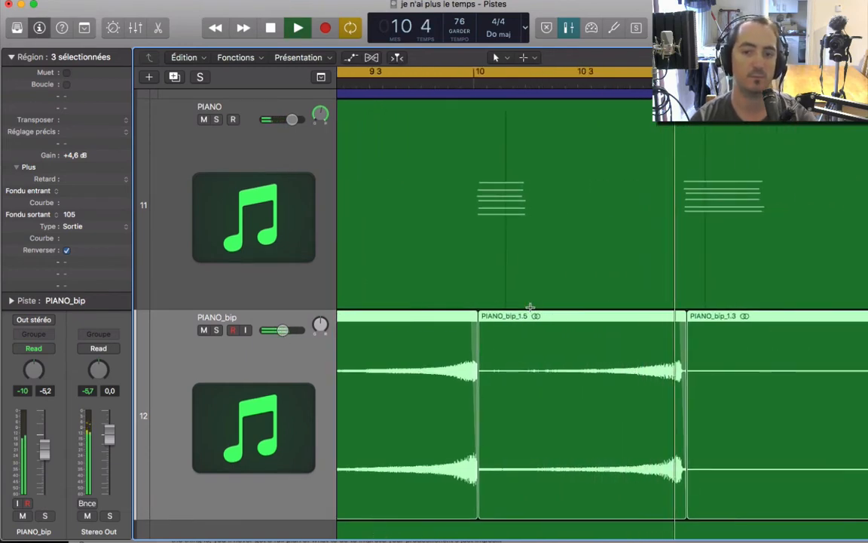
scroll(407, 287, "left", 5)
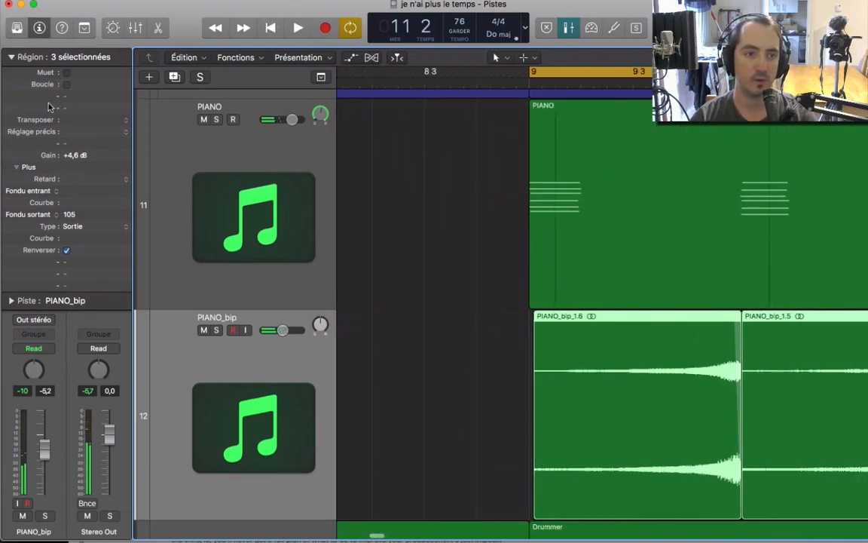
- Add a Bus 2 reverb send to the PIANO_bip track and raise its send level during playback
left_click(9, 58)
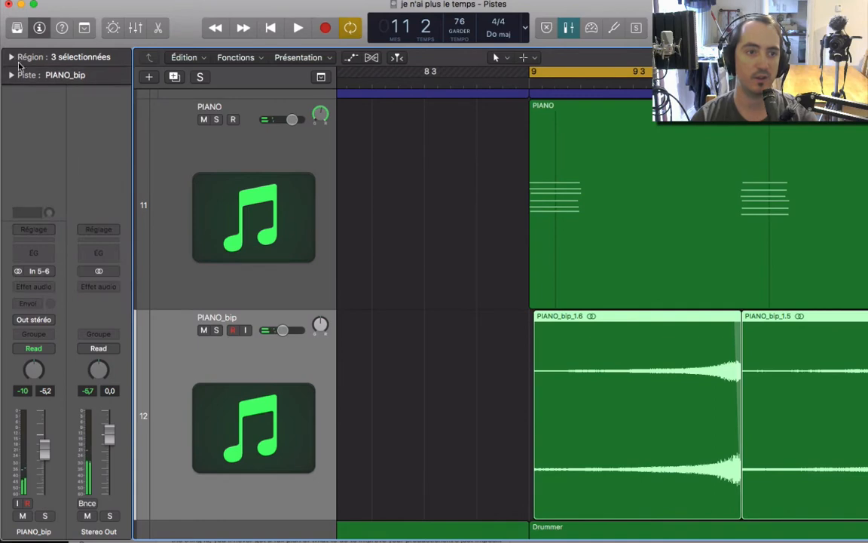
left_click(43, 289)
left_click(68, 241)
left_click(35, 305)
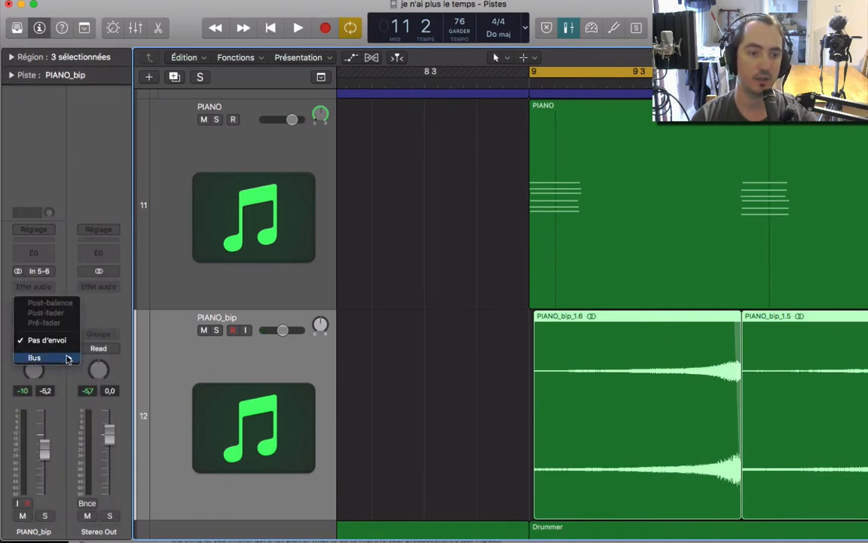
mouse_move(66, 360)
left_click(167, 228)
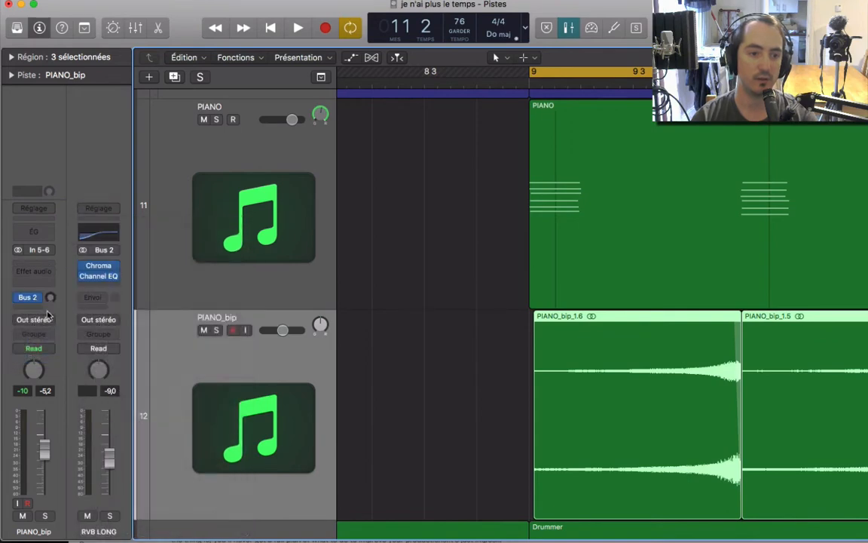
key("space")
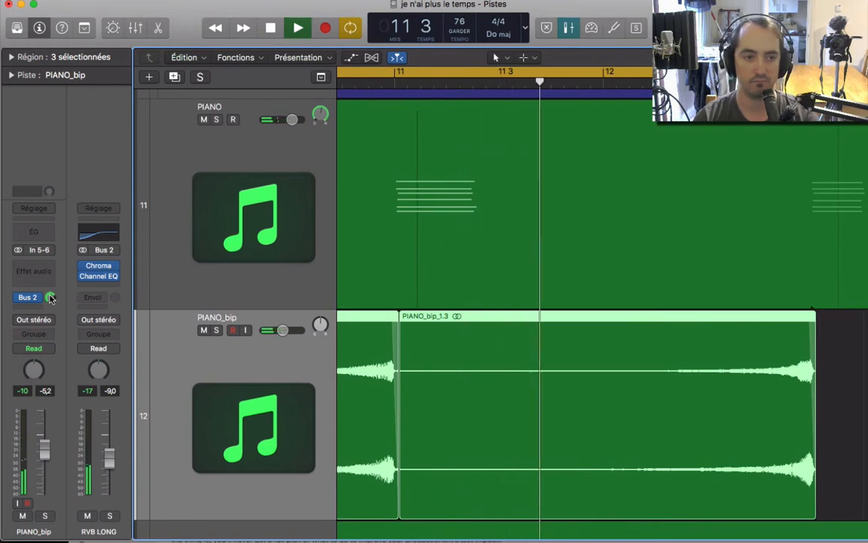
- Insert ChromaVerb on the PIANO_bip track and choose the Concert Hall room type
left_click(33, 271)
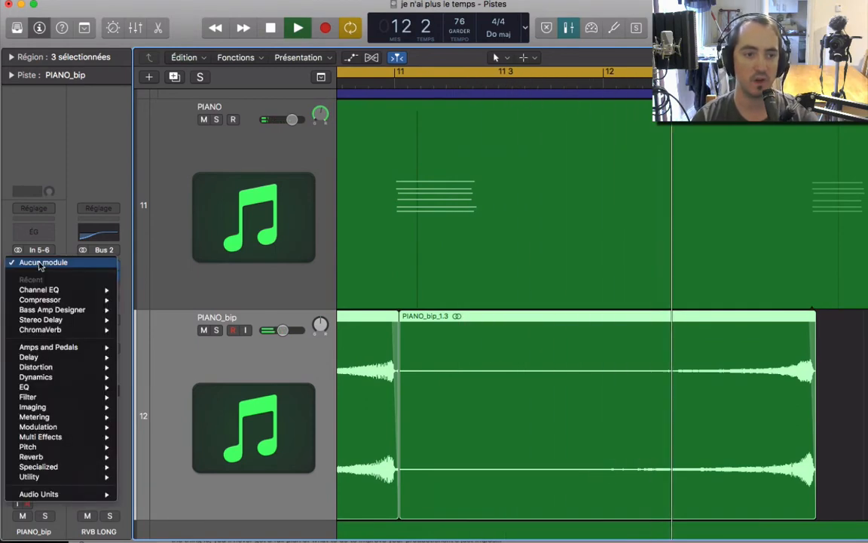
mouse_move(61, 332)
left_click(144, 330)
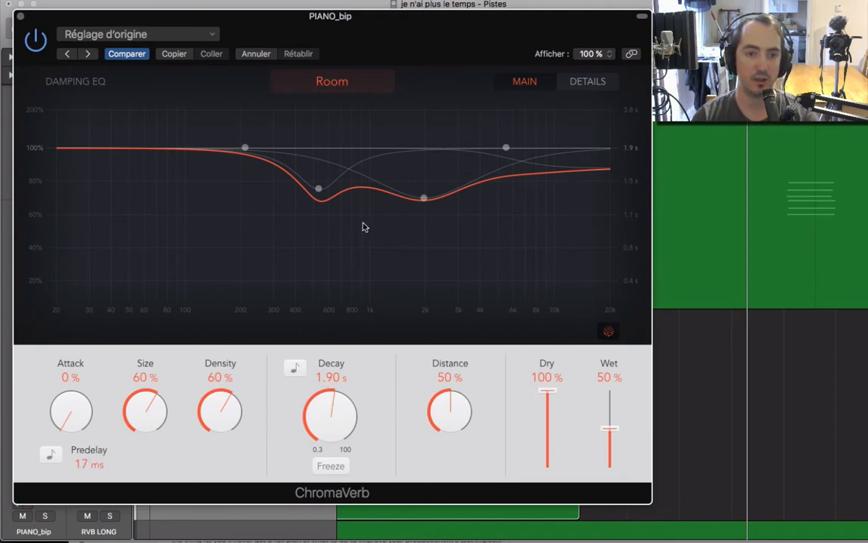
left_click(336, 82)
left_click(335, 140)
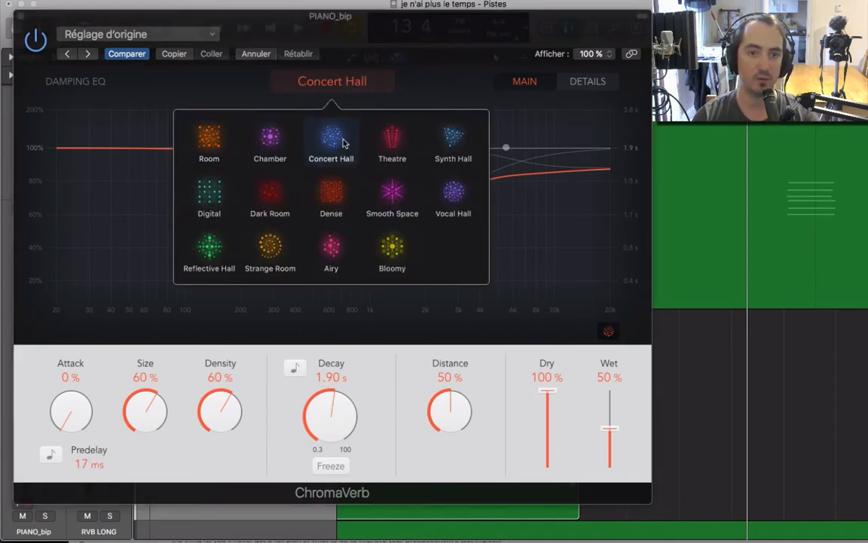
left_click(20, 16)
- Solo the PIANO and PIANO_bip tracks and listen to them together
key("space")
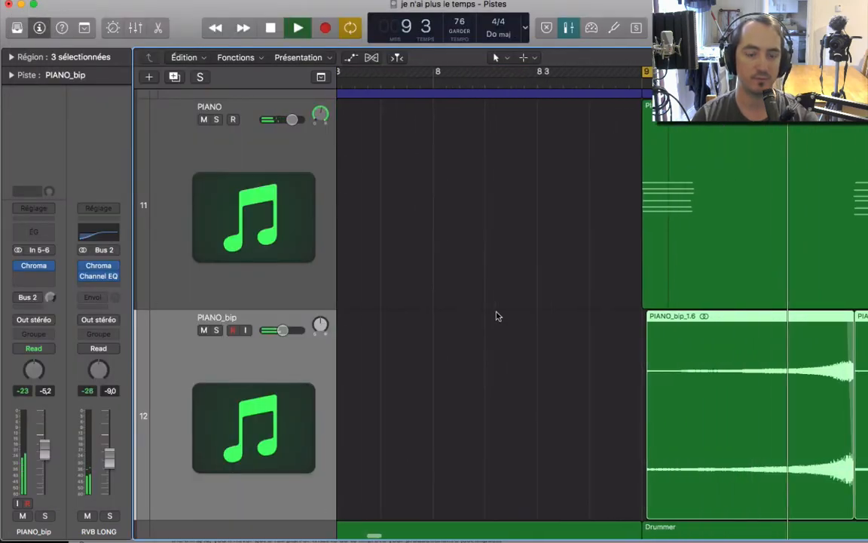
left_click(216, 120)
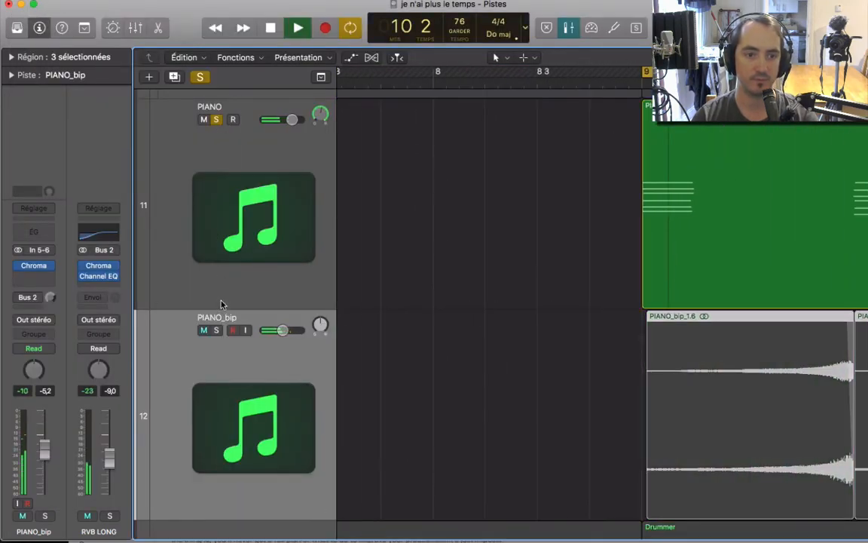
left_click(217, 330)
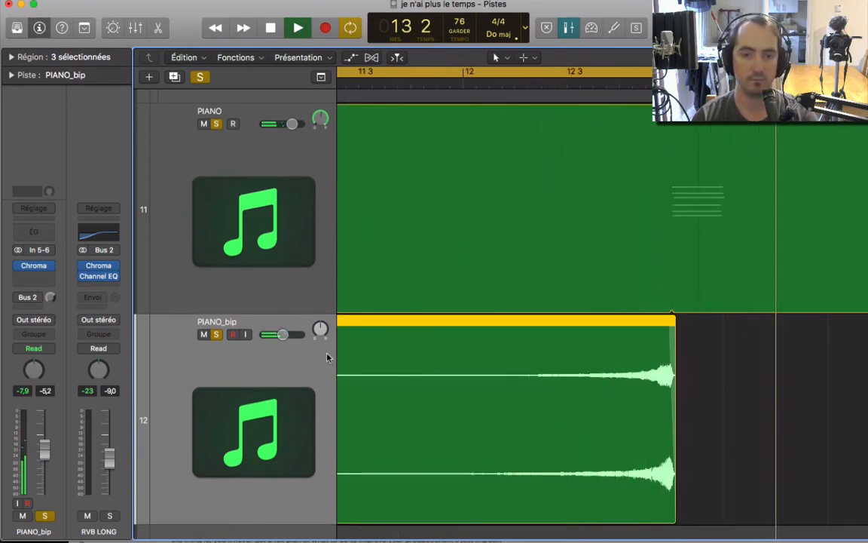
key("space")
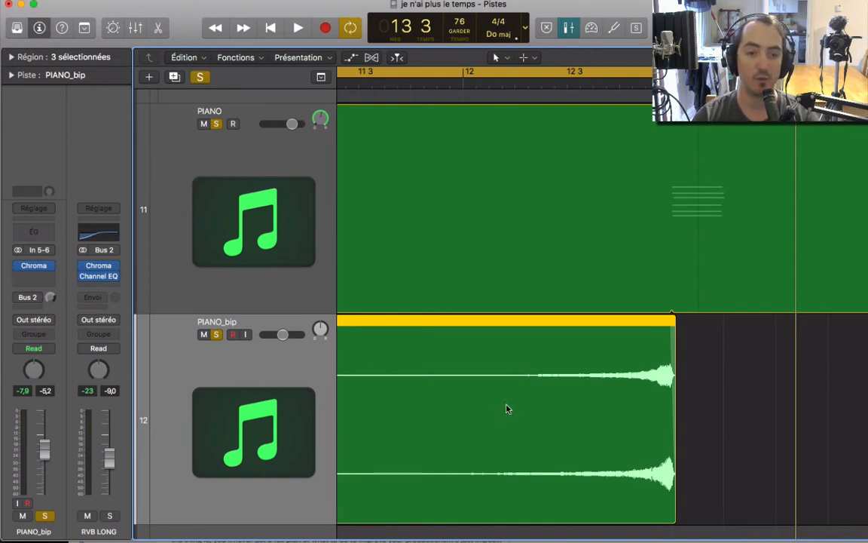
- Replay the start of the soloed passage with all three reversed regions in view
scroll(507, 409, "left", 5)
key("super+Left")
key("super+Left")
key("super+Left")
key("super+Left")
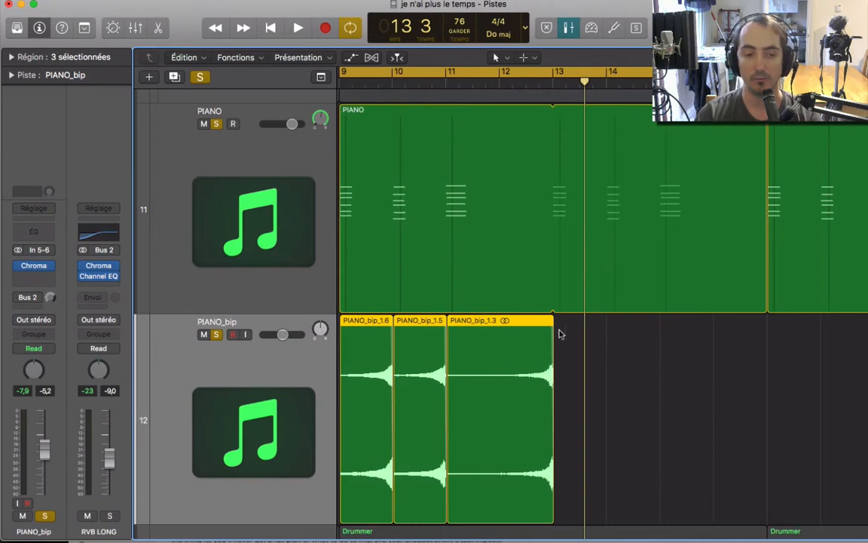
scroll(530, 400, "left", 3)
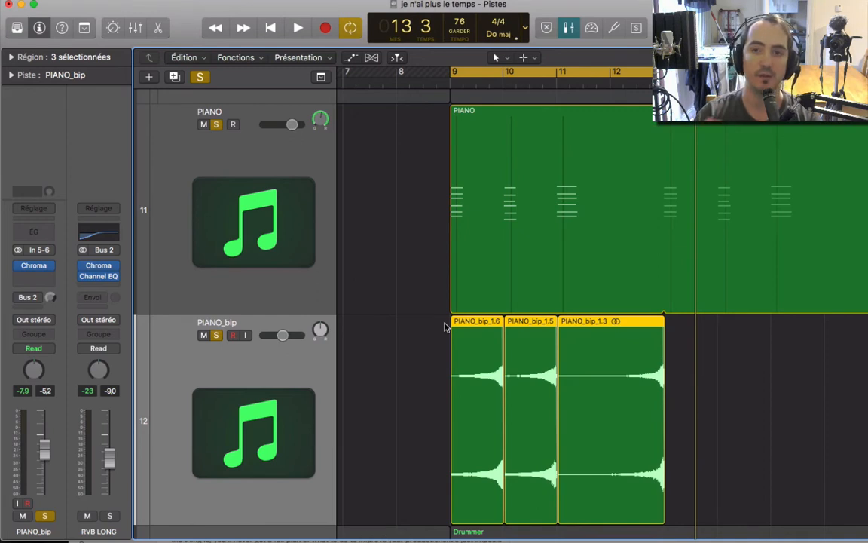
key("space")
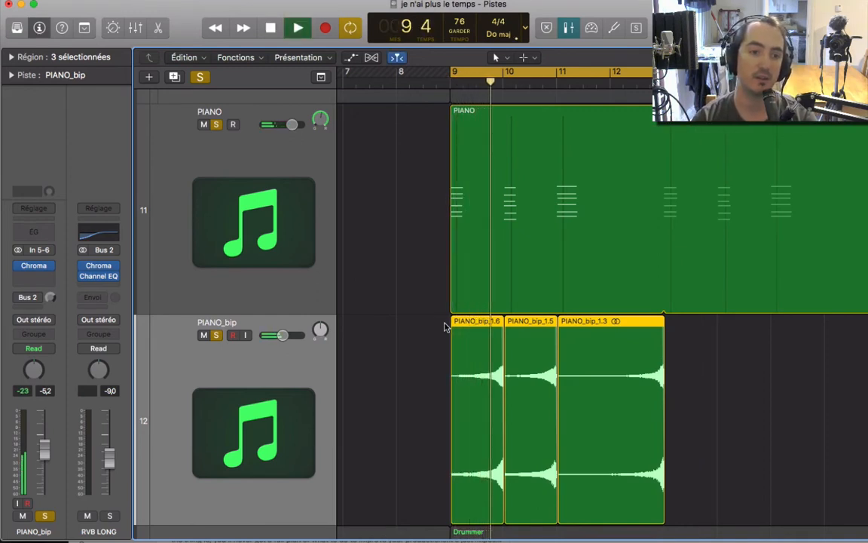
key("space")
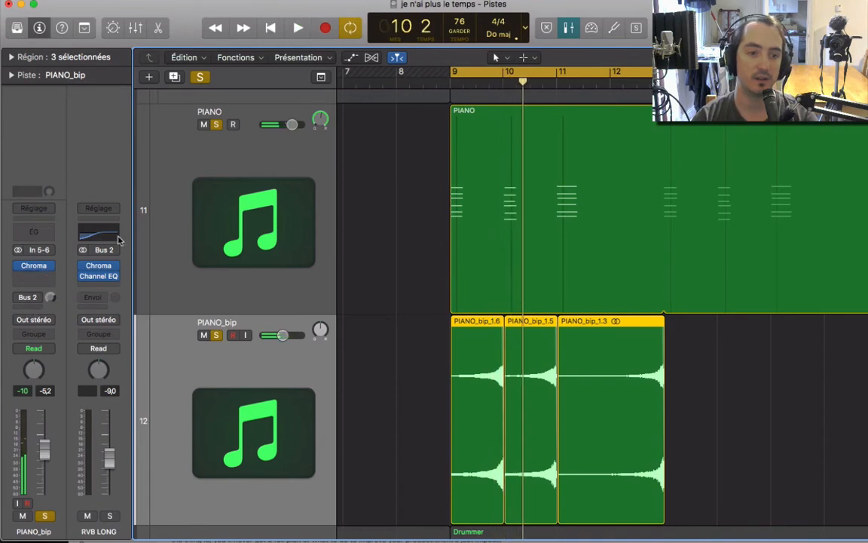
- Lower the wet level of ChromaVerb on the PIANO_bip track to 31 %
left_click(35, 265)
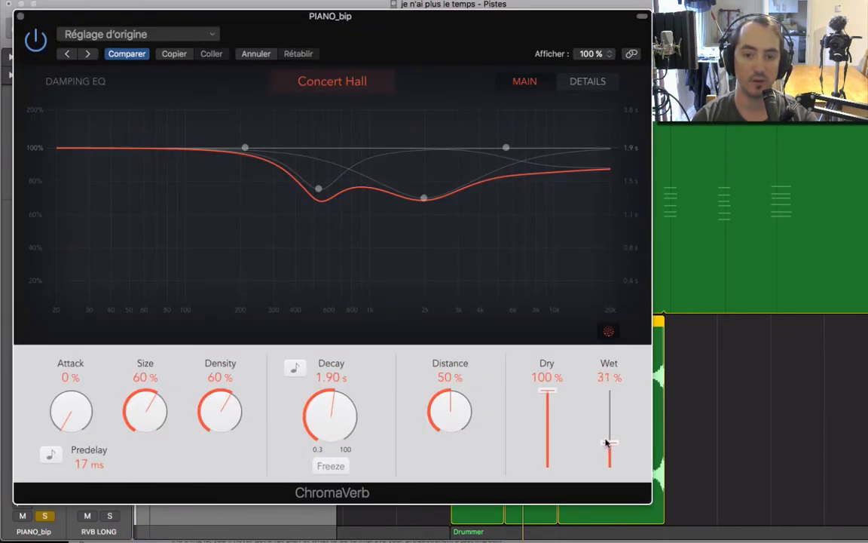
left_click(21, 16)
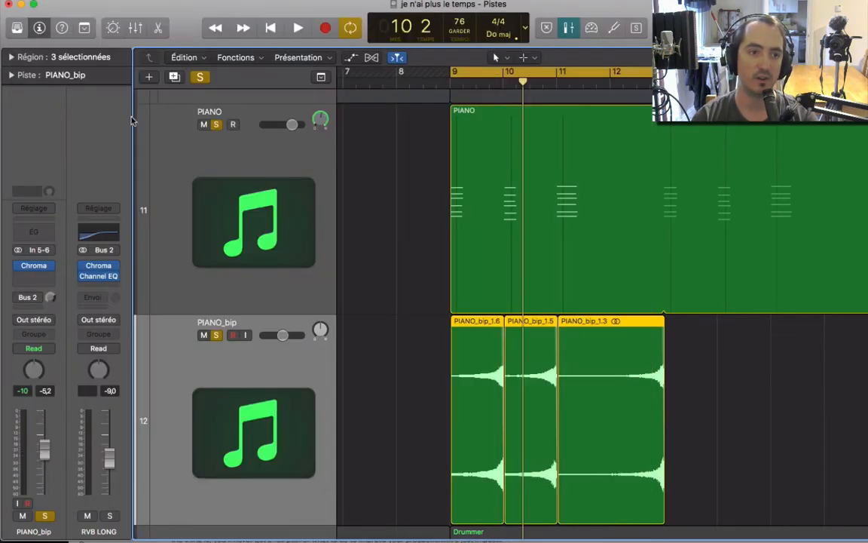
left_click(49, 276)
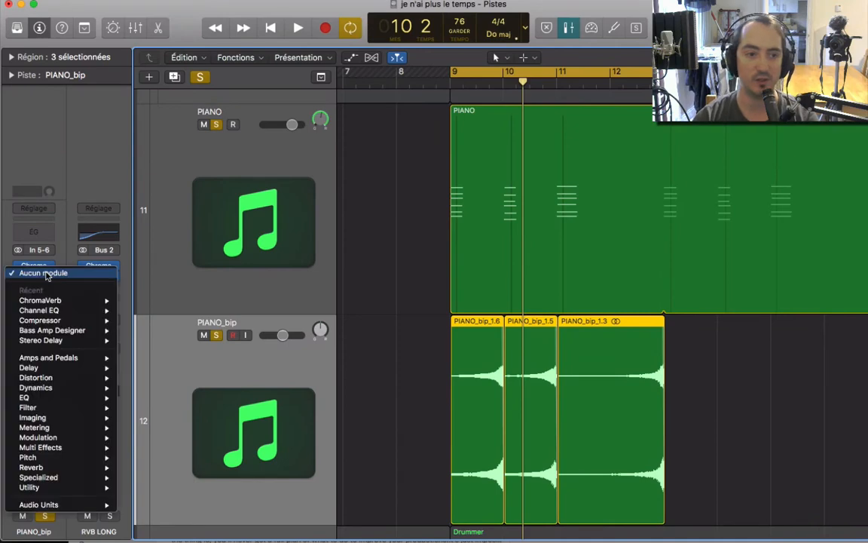
left_click(73, 202)
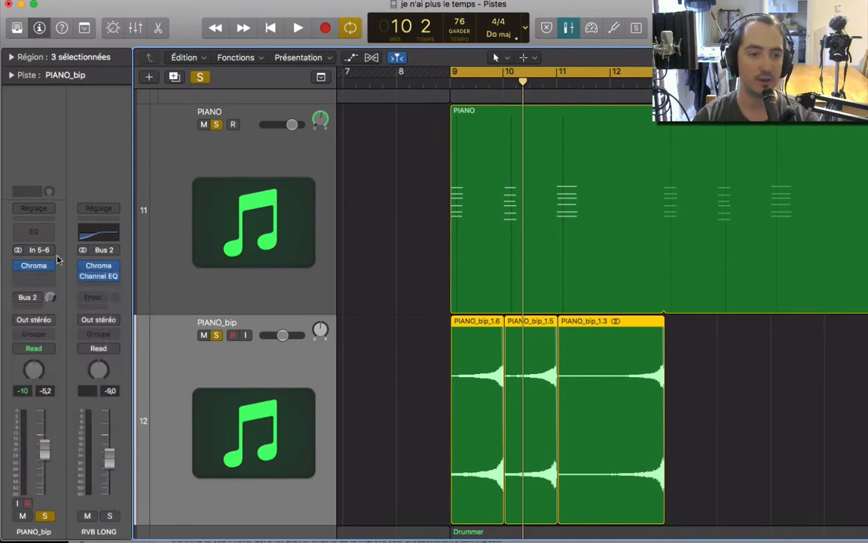
- Add a Bus 16 send to the PIANO_bip track and raise its send level
left_click(28, 301)
mouse_move(60, 370)
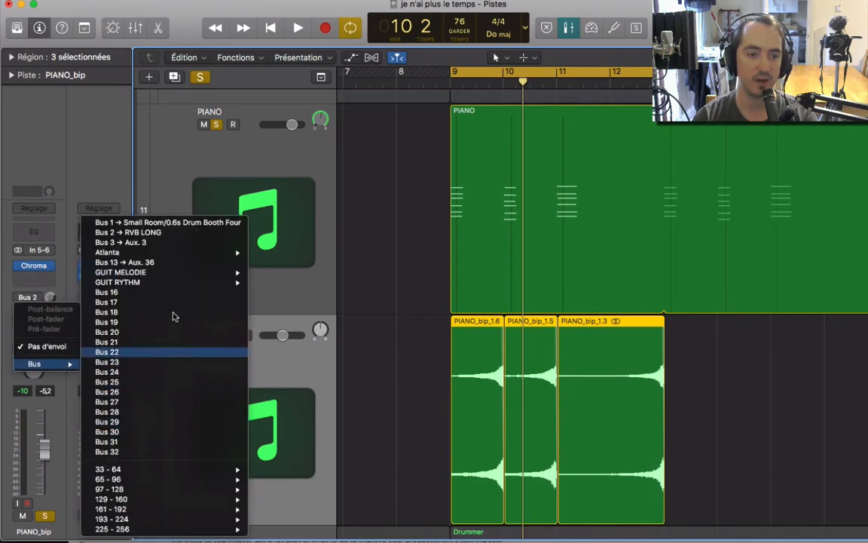
left_click(151, 291)
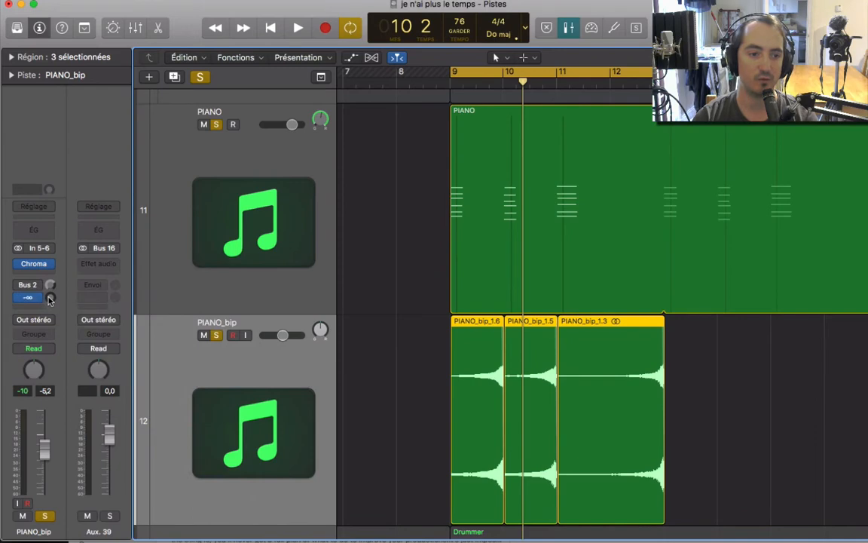
- Insert the Bitcrusher distortion effect on the Bus 16 auxiliary channel
left_click(102, 263)
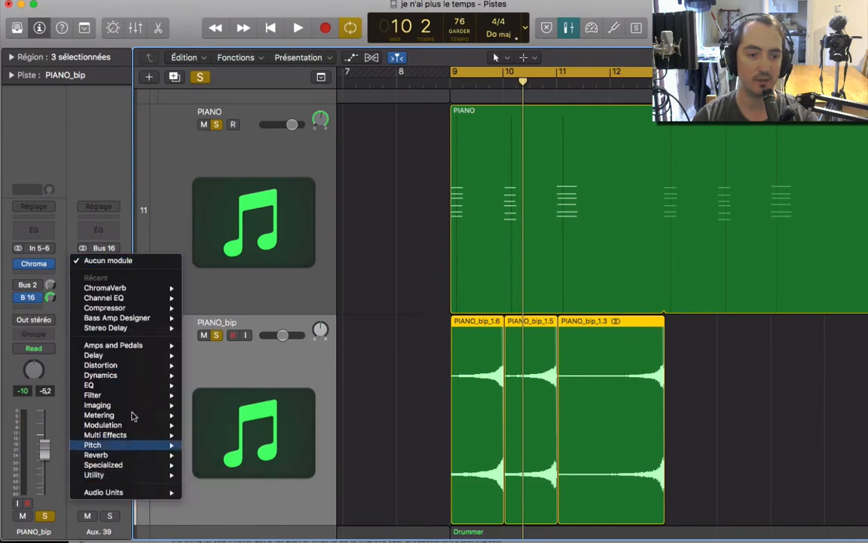
mouse_move(115, 427)
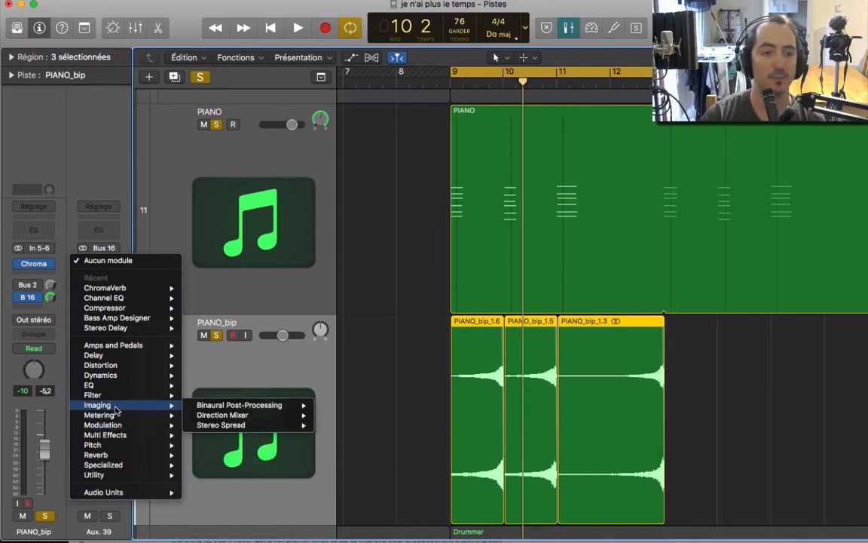
mouse_move(118, 367)
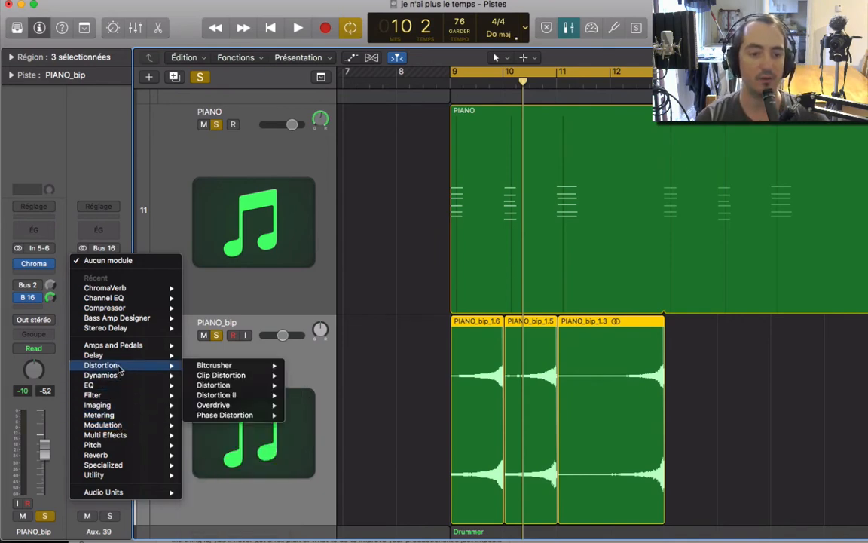
left_click(267, 365)
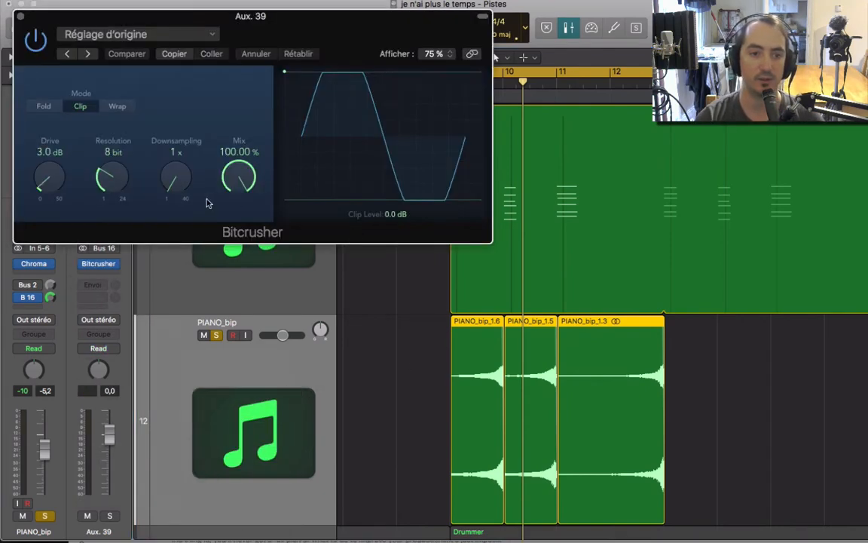
- Tune Bitcrusher during playback to 11.0 dB drive, 5 bit resolution, 7 x downsampling and 7.84 % mix
key("space")
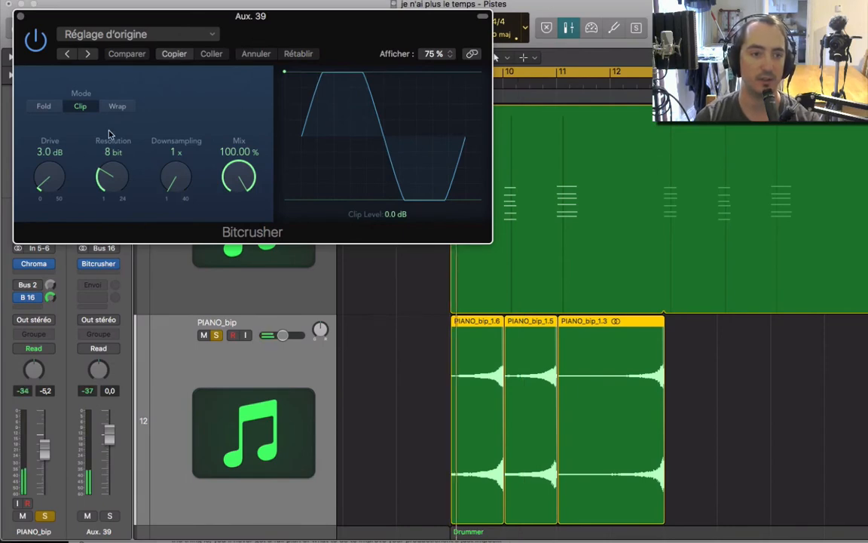
left_click_drag(52, 178, 53, 153)
left_click_drag(106, 155, 109, 198)
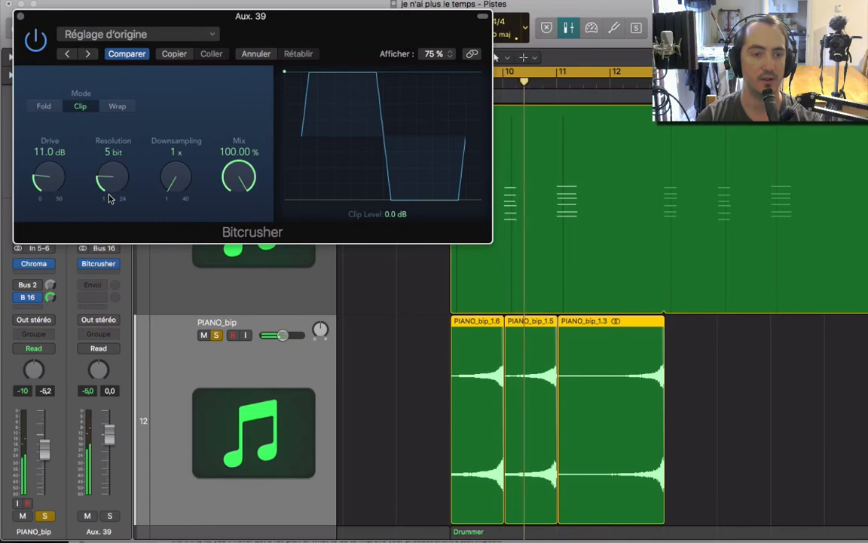
left_click_drag(238, 178, 225, 228)
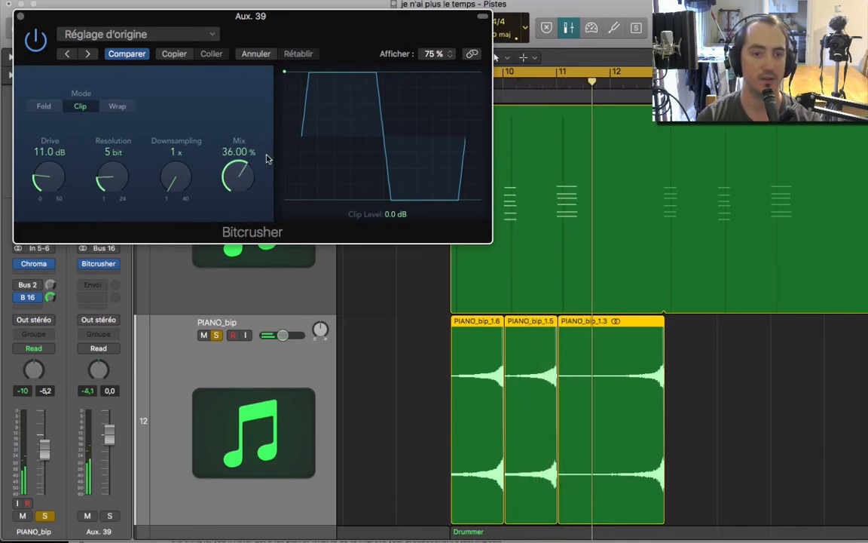
left_click_drag(175, 179, 175, 148)
left_click_drag(235, 179, 238, 221)
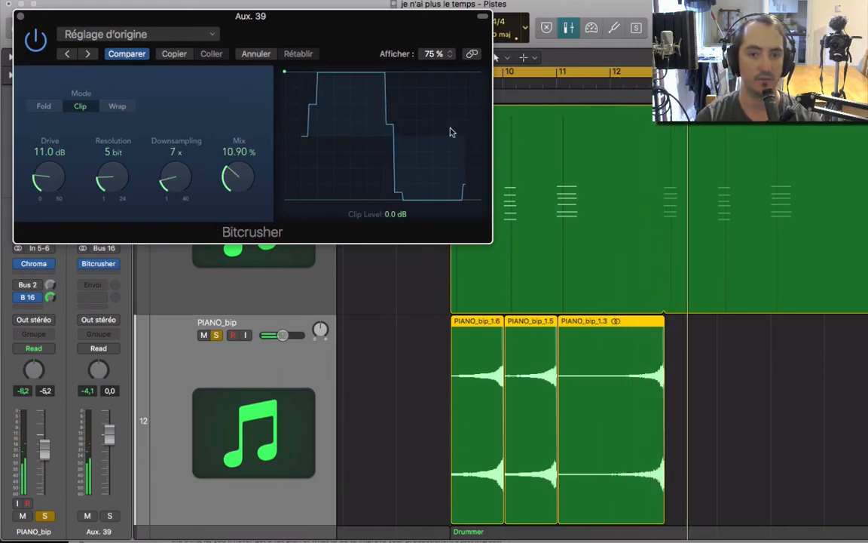
left_click_drag(238, 178, 240, 180)
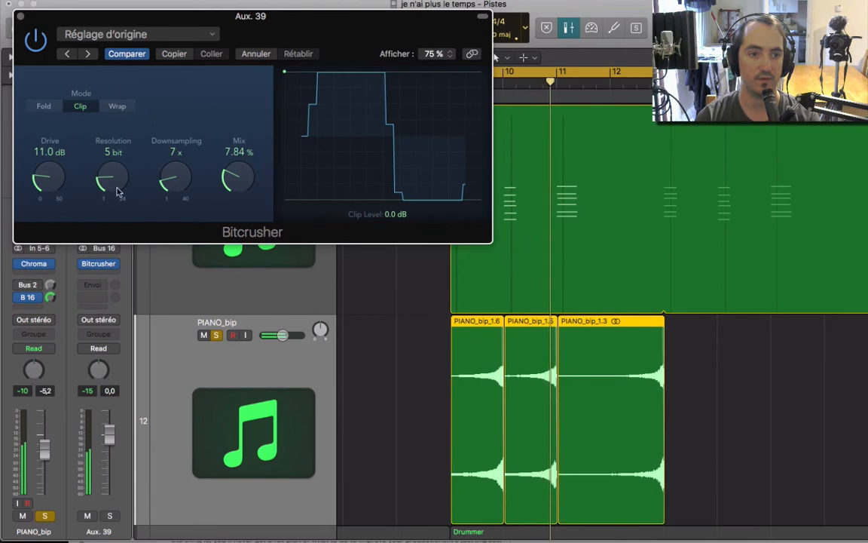
left_click(21, 16)
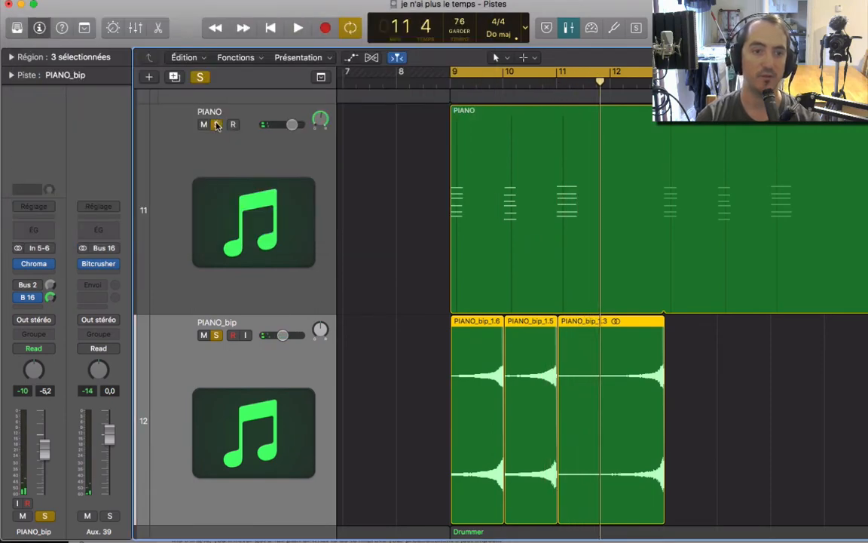
- Clear the track solos and the PIANO track's mute, and listen to the full mix
left_click(216, 125, "alt")
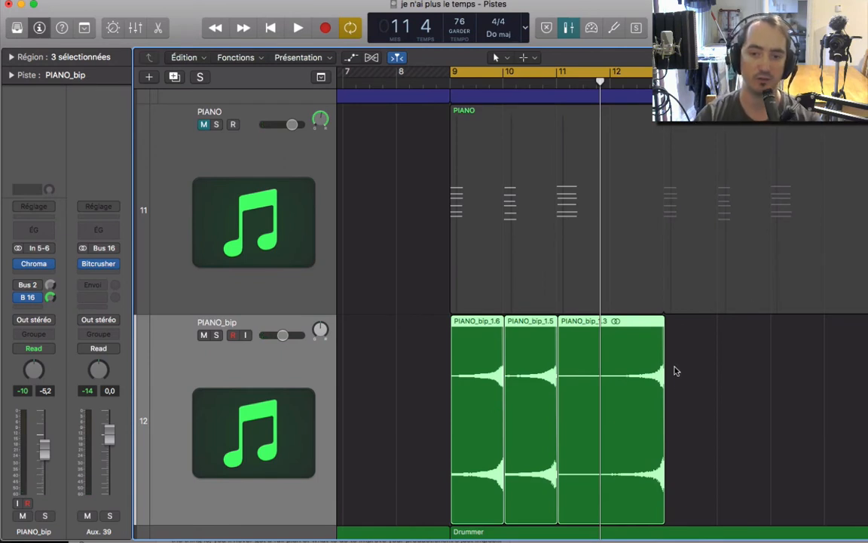
left_click(204, 124)
key("space")
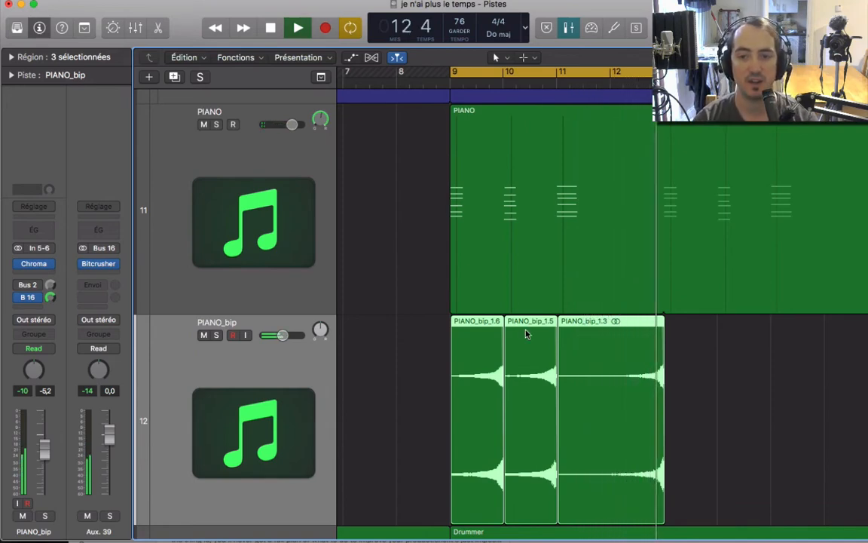
key("space")
- Copy the three reversed PIANO_bip regions to bar 13 and shift the copies slightly earlier to follow directly after the originals
left_click_drag(486, 321, 702, 337)
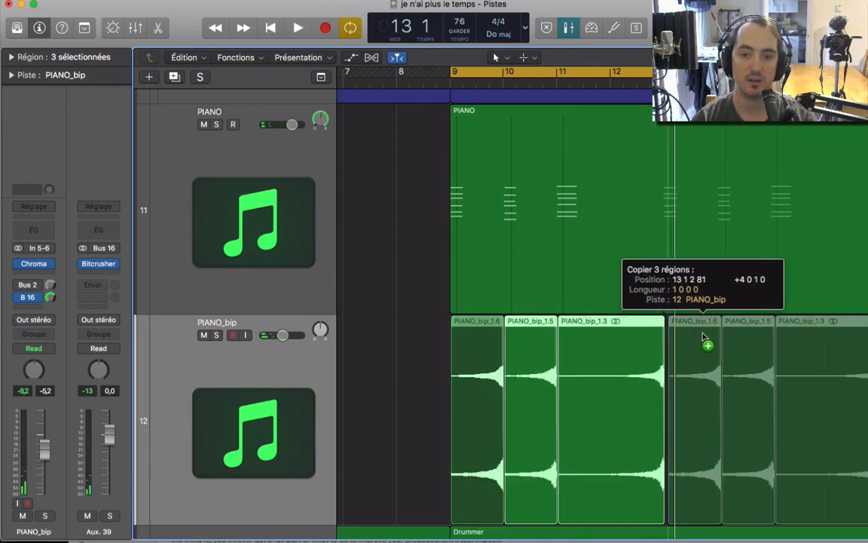
left_click_drag(703, 337, 703, 336)
key("super+Right")
key("super+Right")
key("super+Right")
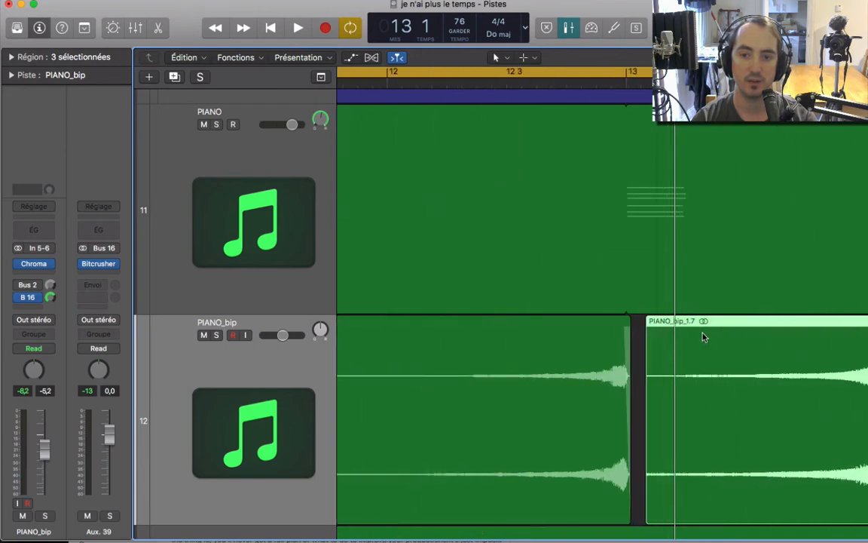
scroll(702, 185, "left", 10)
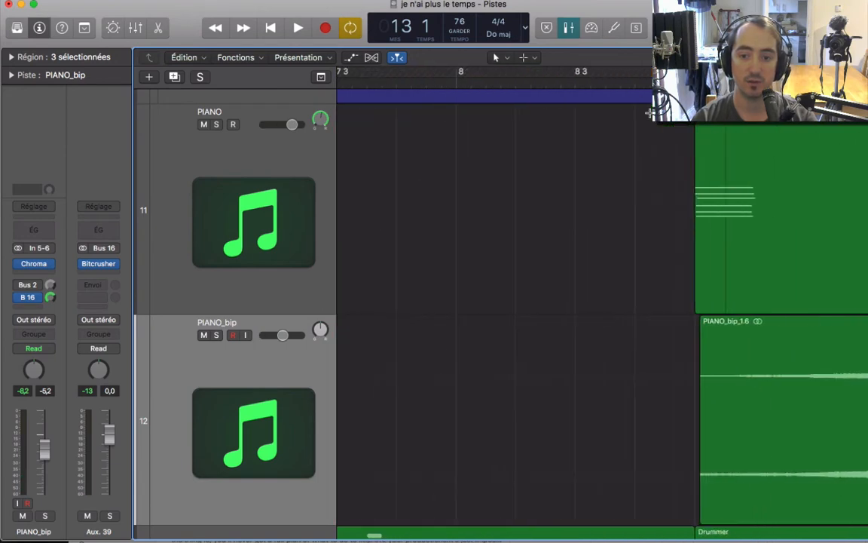
scroll(702, 184, "right", 10)
left_click_drag(603, 322, 590, 324)
- Turn off cycle mode and play from the second half of bar 10 to check the transition into the copied regions
scroll(541, 298, "left", 10)
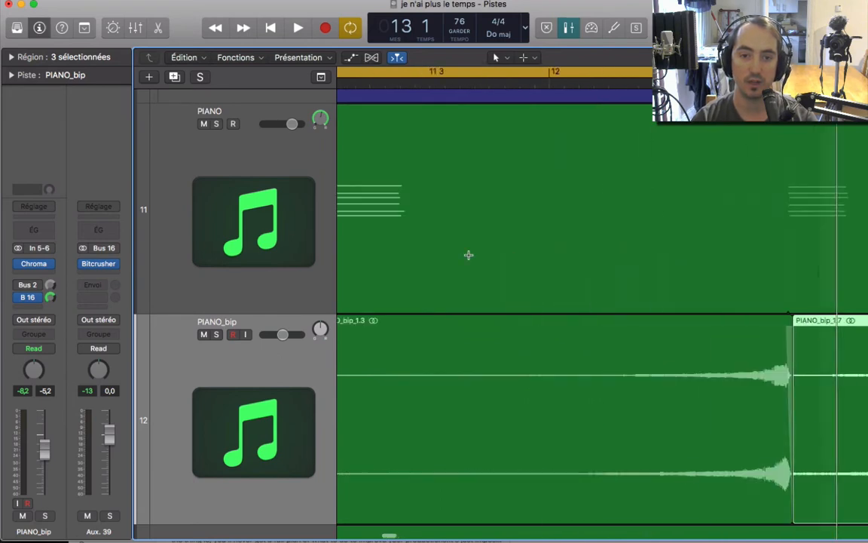
scroll(667, 119, "right", 5)
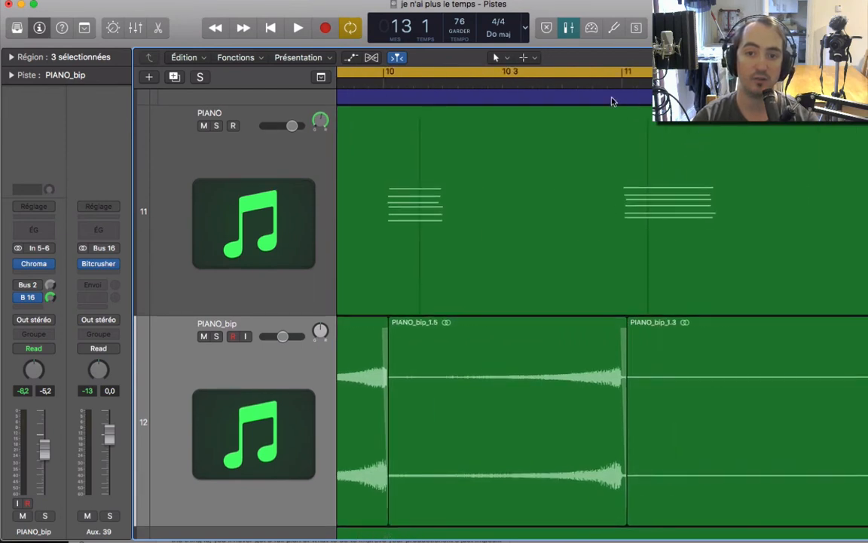
left_click(555, 86)
key("c")
key("space")
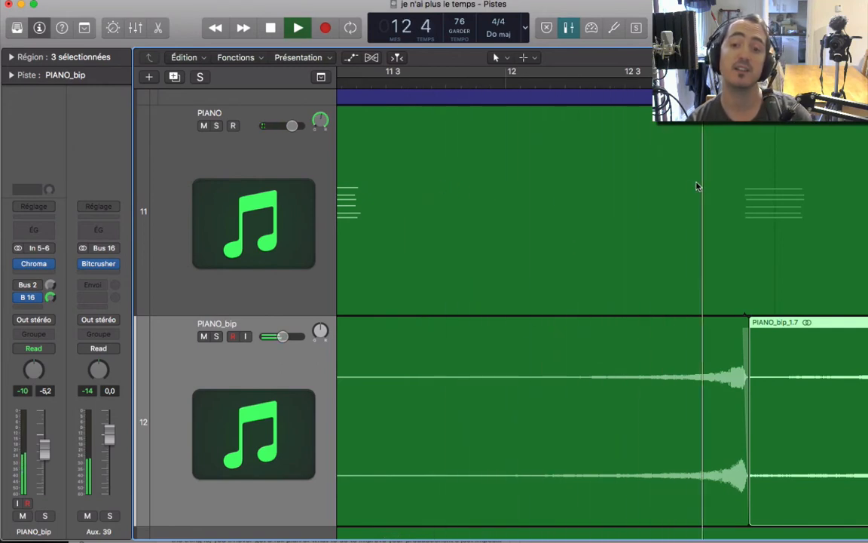
key("space")
- Open the PIANO region in the piano roll and examine its chord notes and sustain automation
double_click(394, 131)
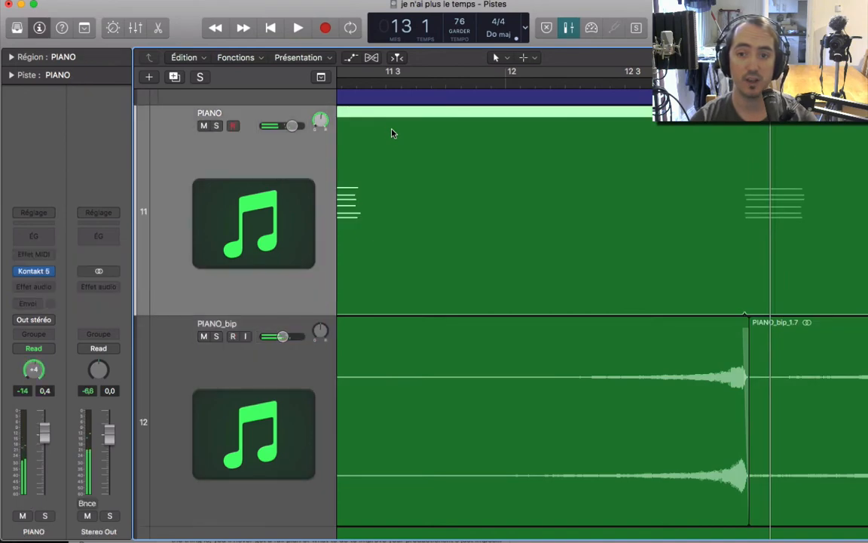
scroll(770, 226, "up", 3)
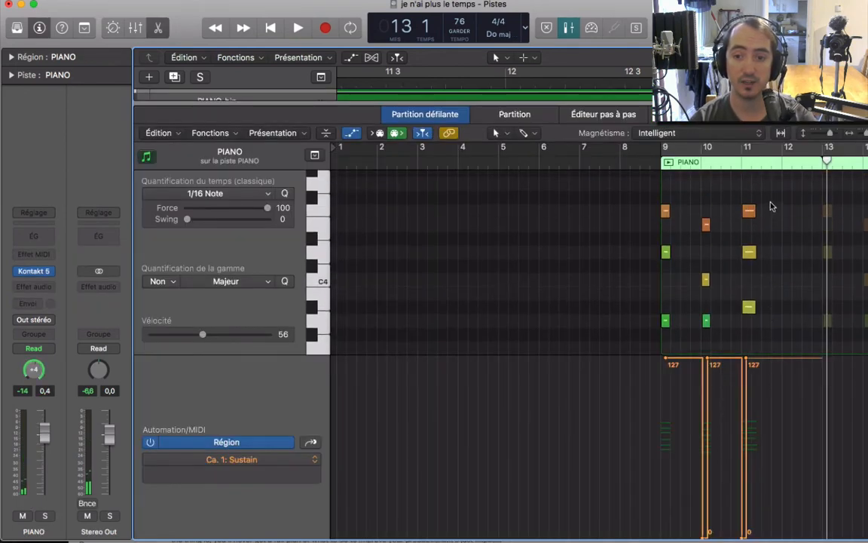
key("z")
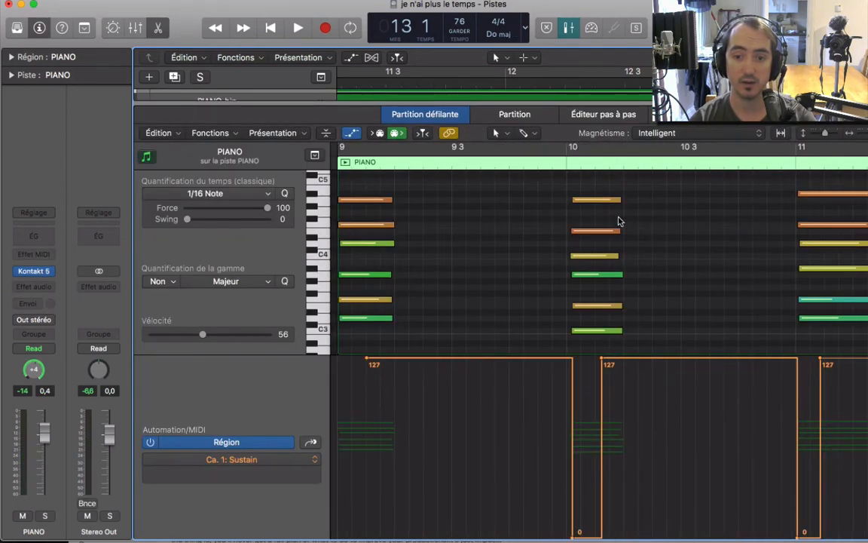
- Lengthen all six notes of the bar 11 piano chord so they end at about beat 2 of bar 12
scroll(618, 221, "right", 5)
left_click_drag(750, 185, 670, 350)
scroll(706, 335, "right", 5)
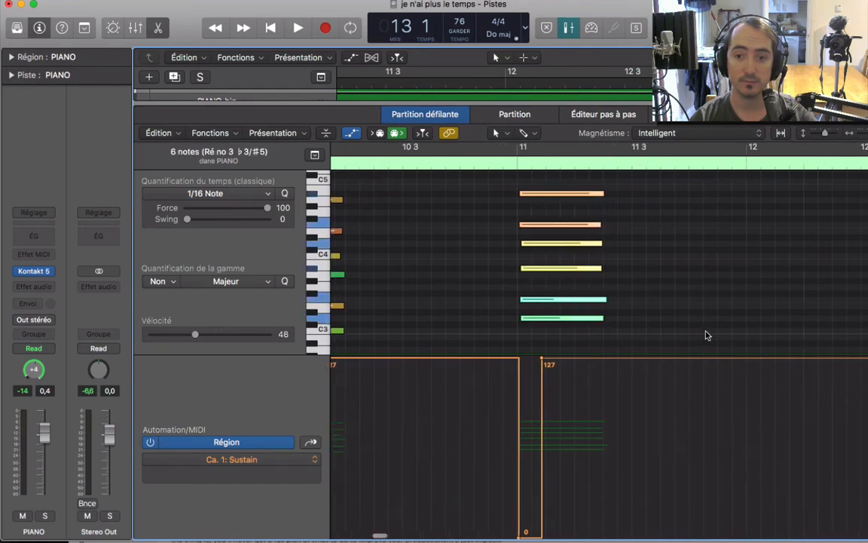
left_click_drag(473, 318, 675, 319)
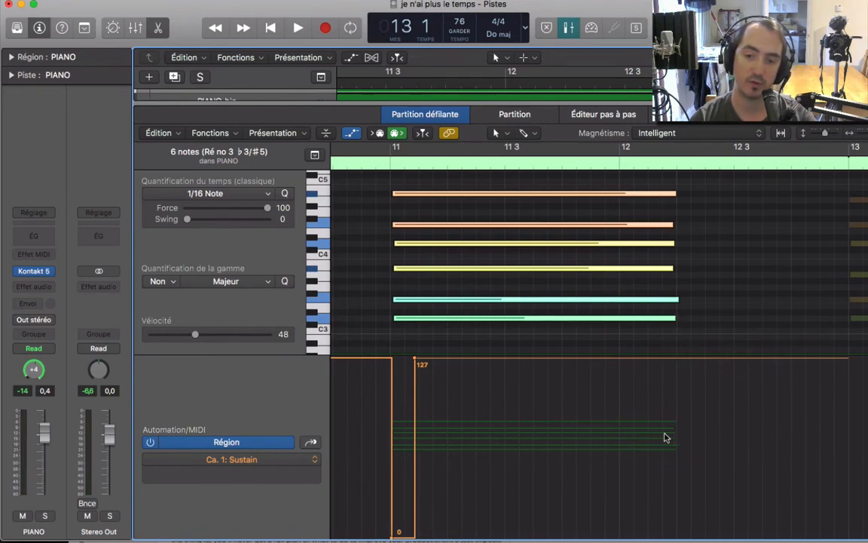
- Play the lengthened bar 11 chord and check how its notes and sustain carry through to bar 13
key("space")
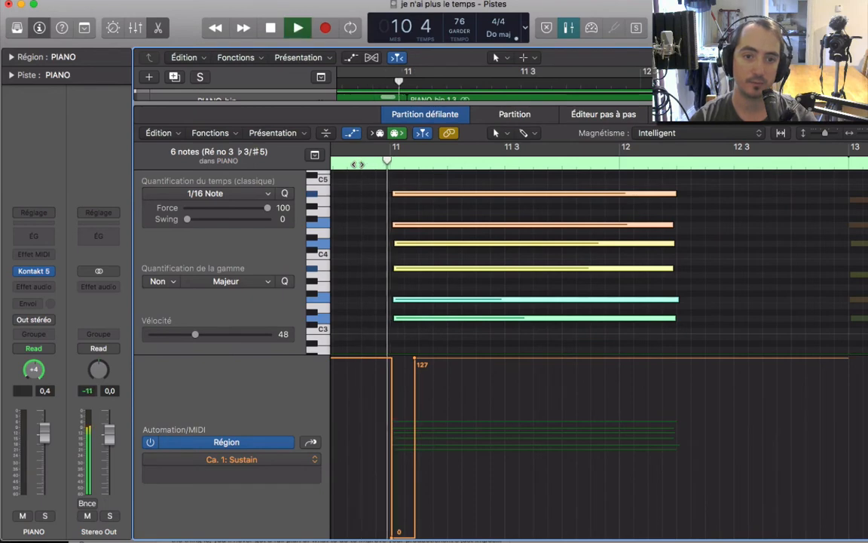
scroll(648, 419, "right", 3)
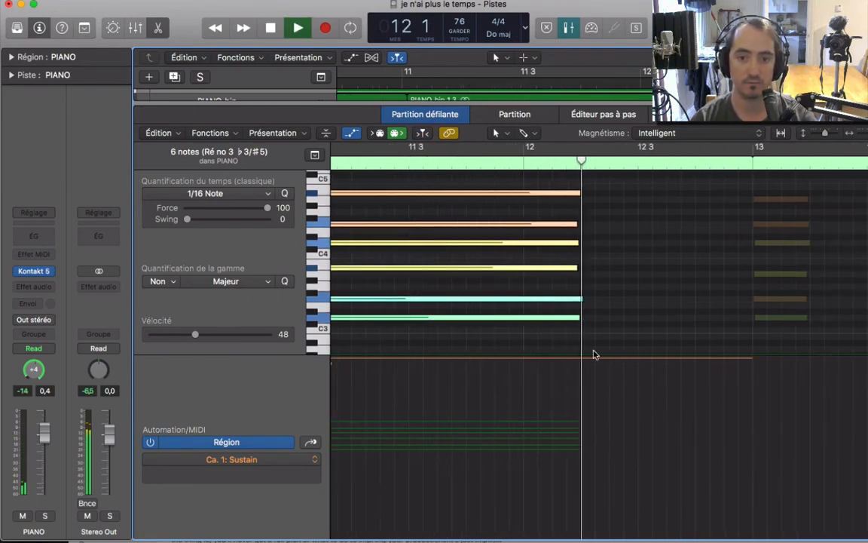
scroll(594, 355, "down", 2)
scroll(594, 354, "left", 5)
scroll(593, 354, "up", 1)
scroll(594, 354, "left", 2)
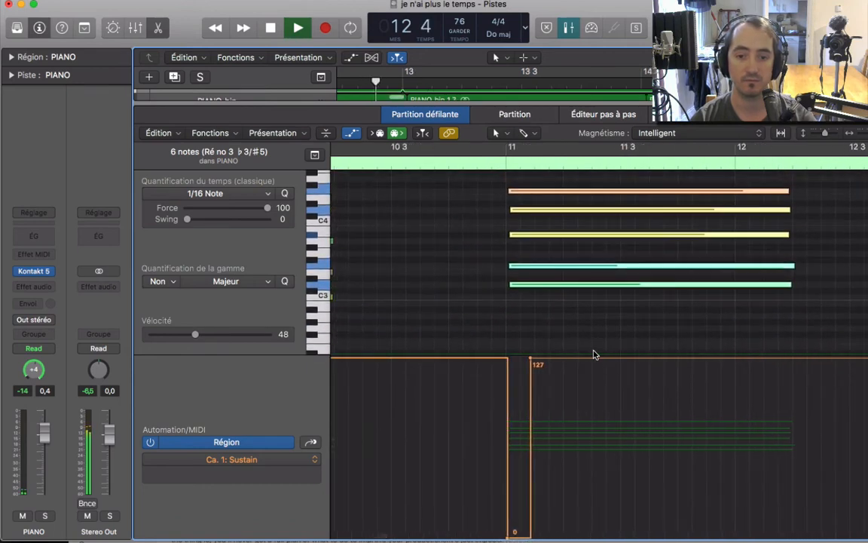
key("space")
- Try delaying the bar 11 chord's 127 sustain point to just after the start of bar 12 and play it back
left_click_drag(527, 366, 768, 359)
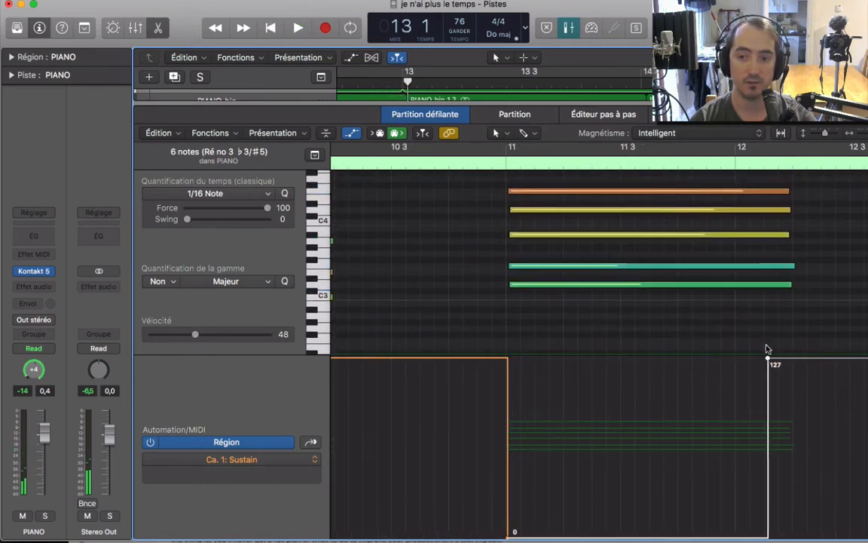
left_click(492, 166)
key("space")
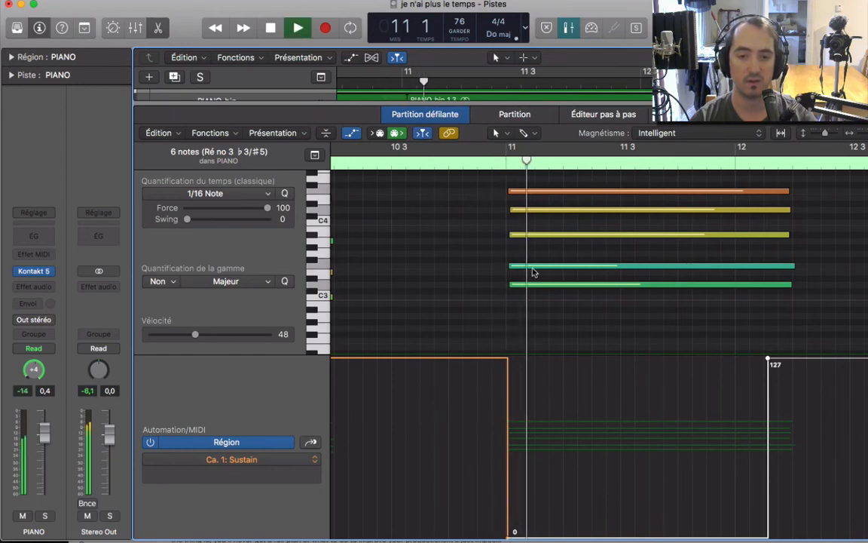
scroll(706, 287, "up", 2)
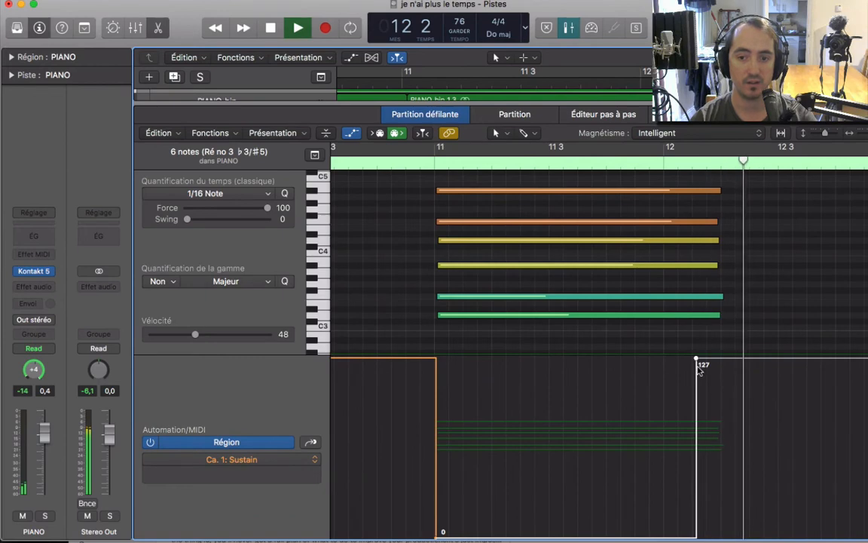
- Move the bar 11 chord's 127 sustain point to about position 11 4 1 and play from just before bar 11
left_click_drag(696, 359, 611, 359)
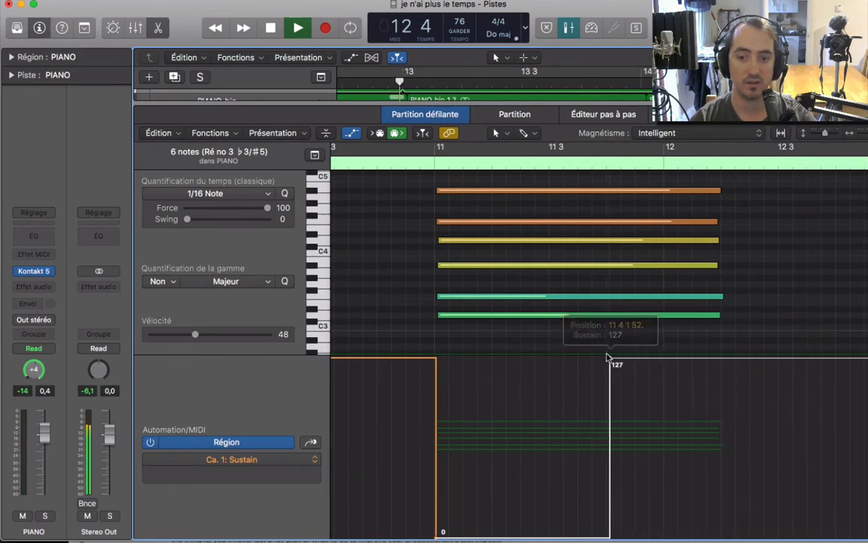
key("space")
left_click(420, 162)
key("space")
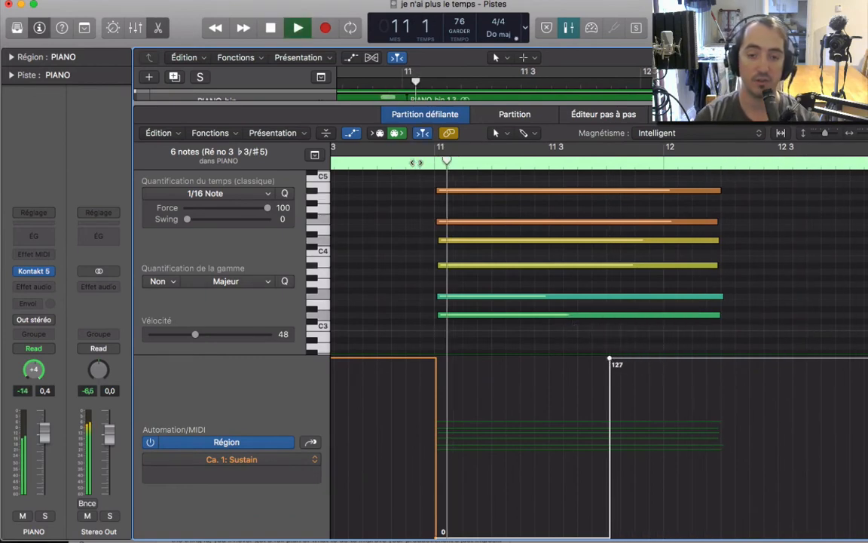
left_click(386, 192)
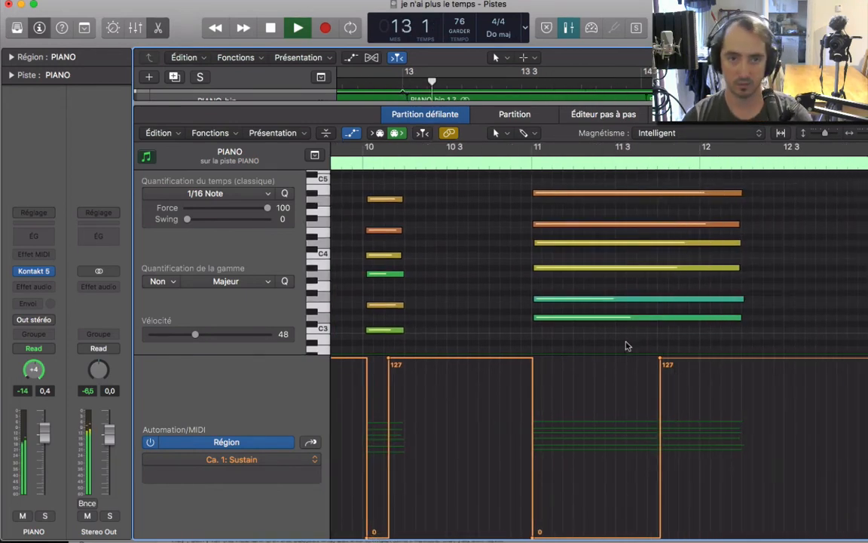
- Close the piano roll, fit the whole project in the tracks area, and turn cycle mode back on
key("x")
key("x")
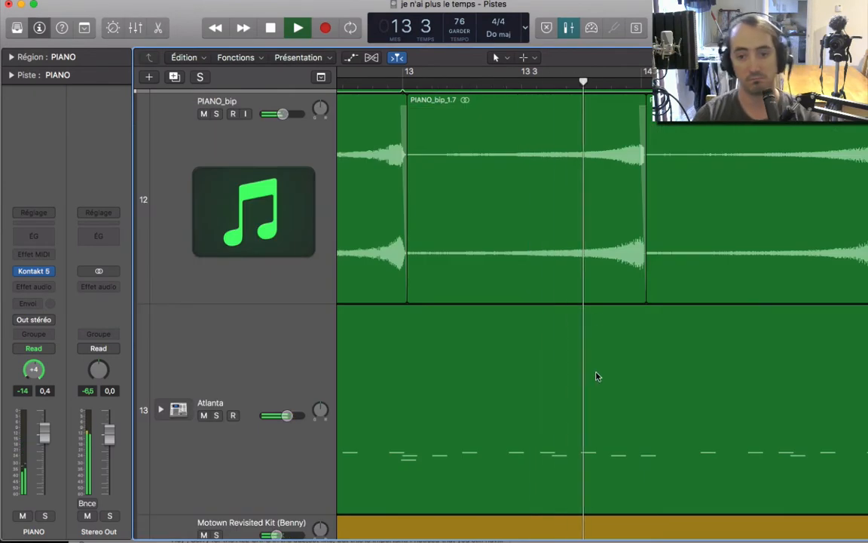
scroll(461, 333, "down", 5)
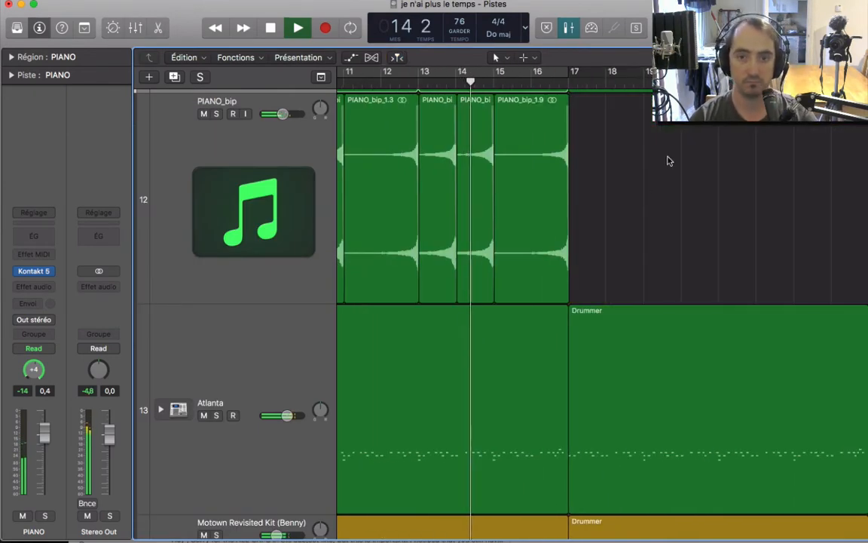
left_click(606, 106)
key("z")
key("c")
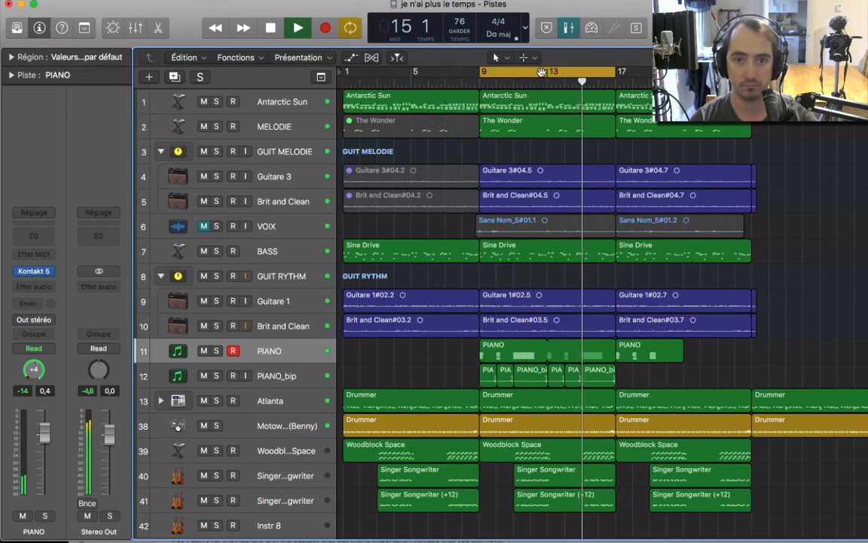
- Pan the PIANO_bip track to -30 and the PIANO track to +32 during playback
left_click(286, 375)
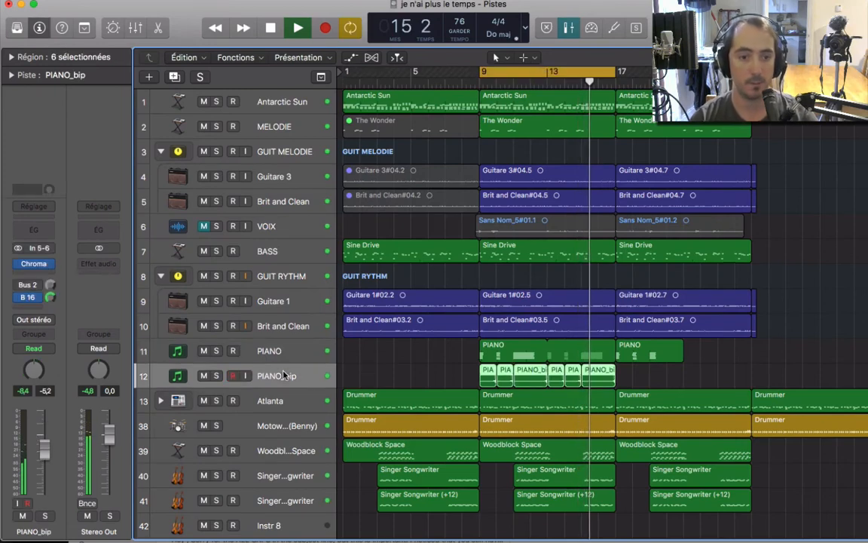
right_click(39, 368)
left_click(46, 369)
left_click_drag(36, 370, 36, 392)
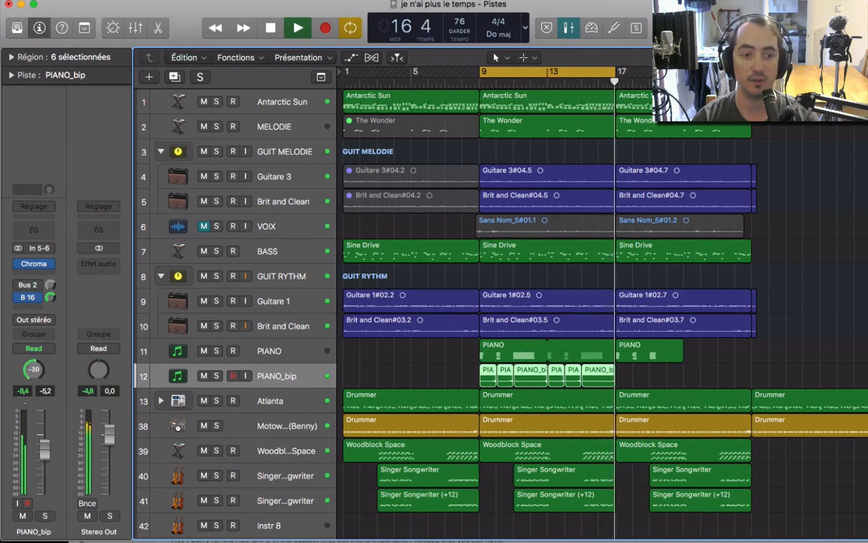
left_click(294, 349)
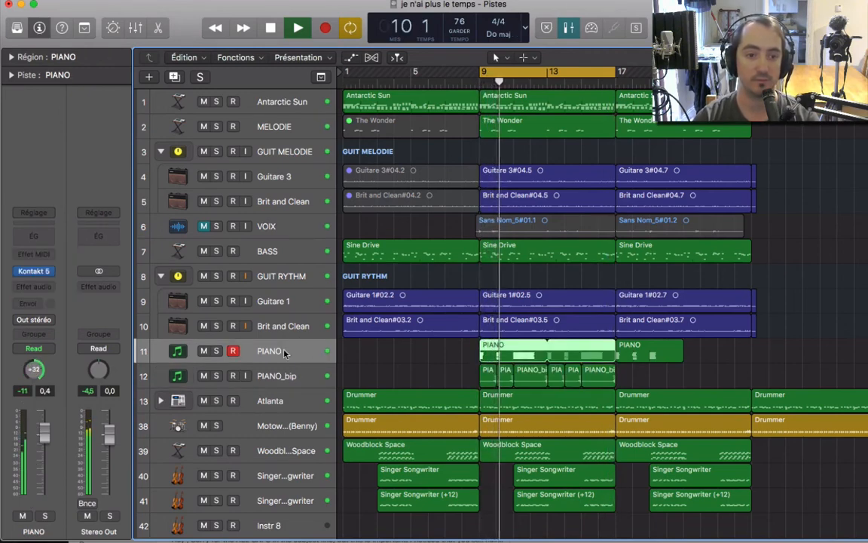
- Lower the PIANO_bip volume to -8.3 dB and narrow the panning to +19 for PIANO and -13 for PIANO_bip
left_click(278, 374)
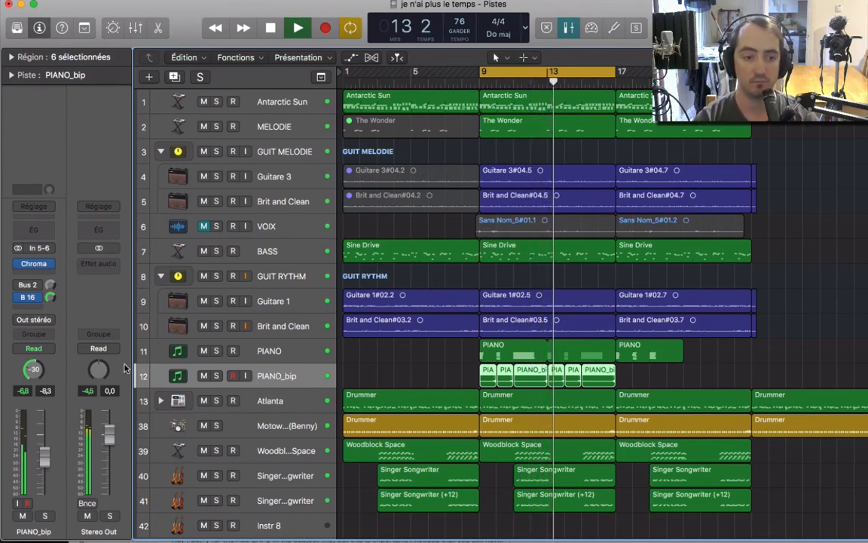
left_click(280, 352)
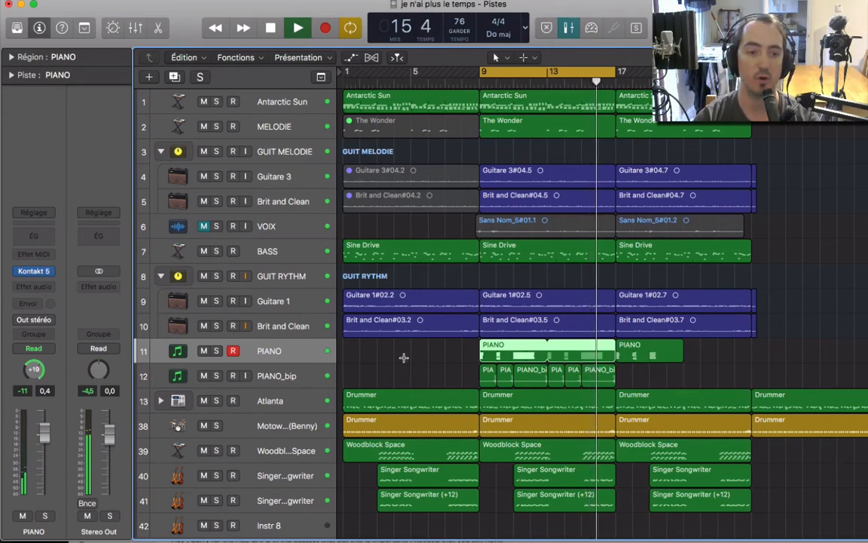
left_click(307, 377)
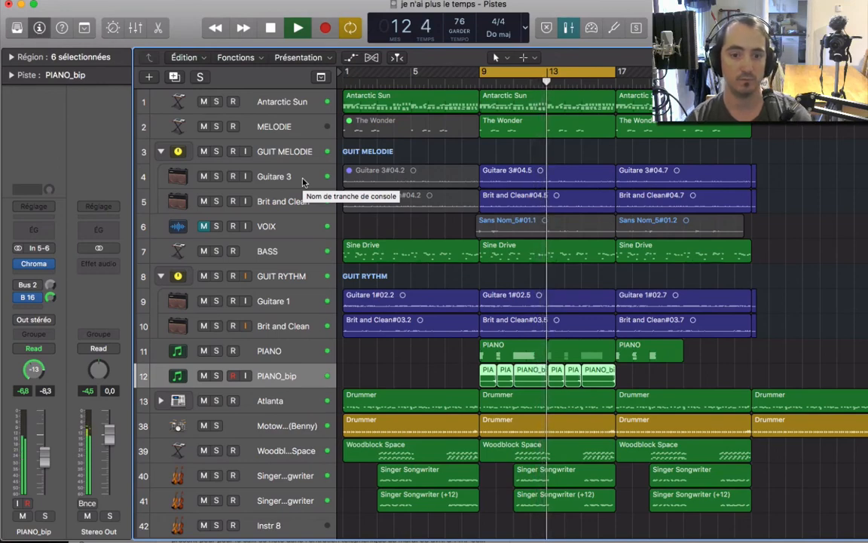
key("space")
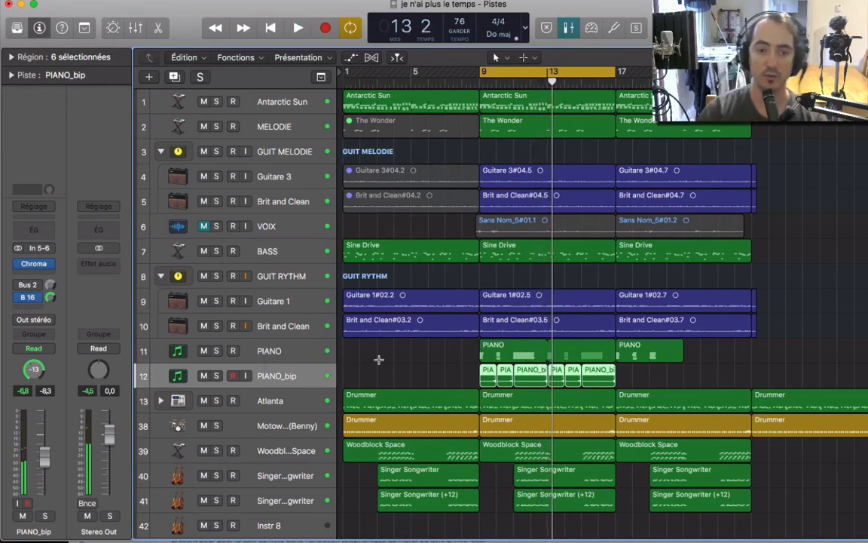
- Copy the Bitcrusher from the Bus 16 auxiliary to PIANO_bip after Chroma, turn down the B 16 send, and listen to the result
left_click(297, 354)
left_click(287, 375)
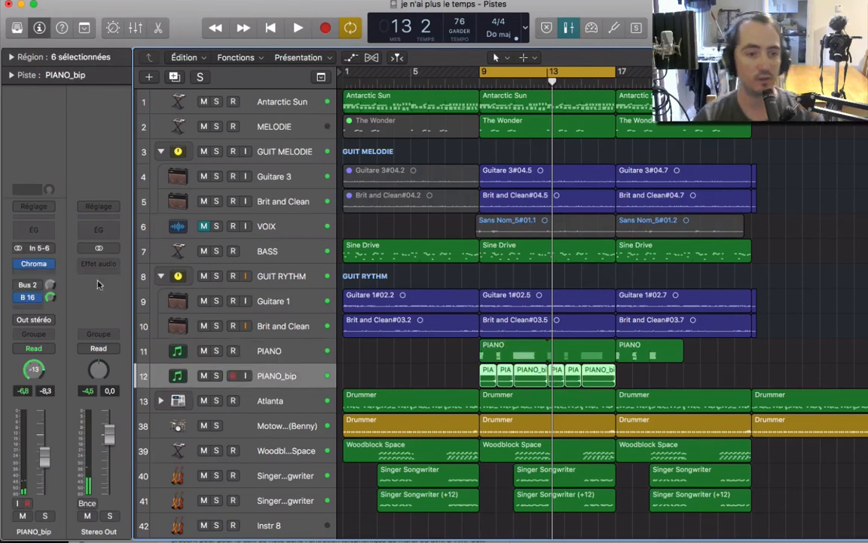
left_click_drag(49, 261, 52, 151)
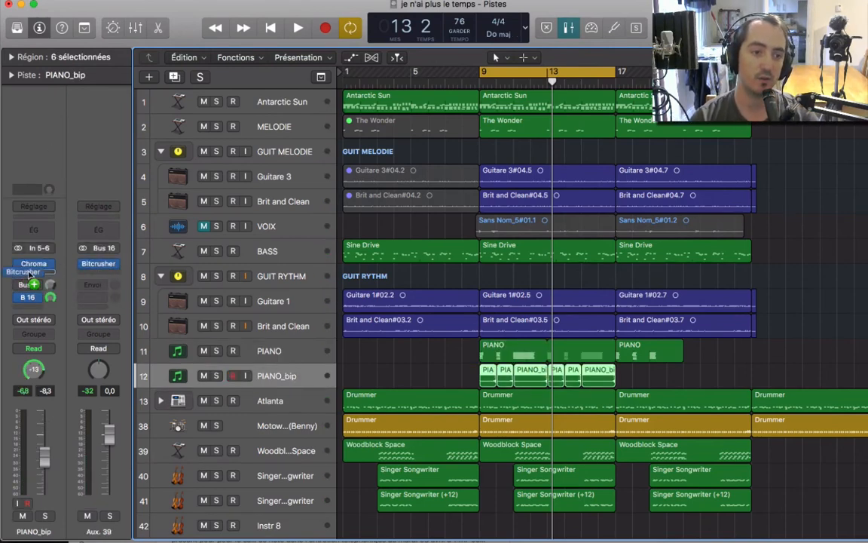
left_click_drag(30, 276, 34, 271)
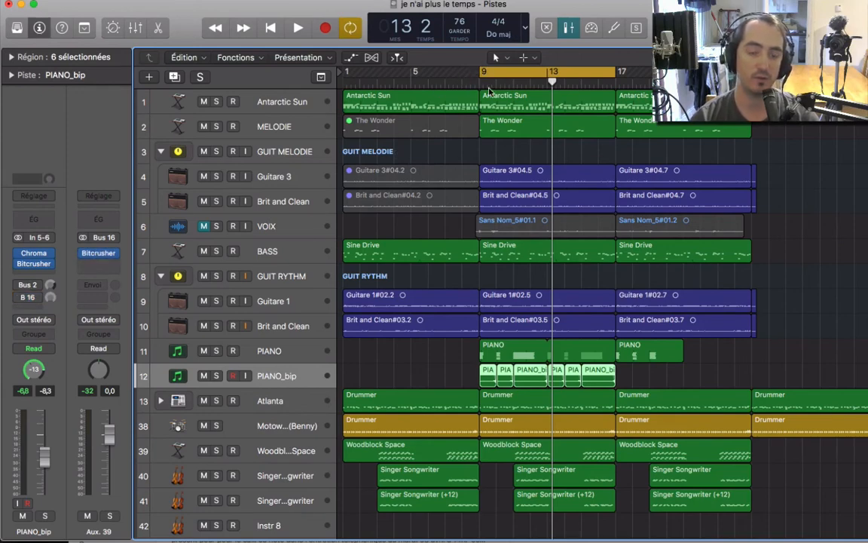
key("space")
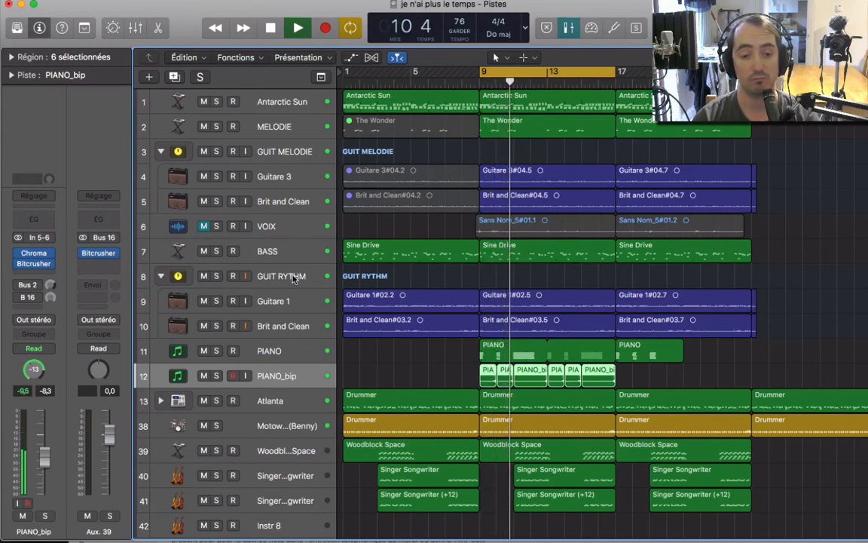
key("space")
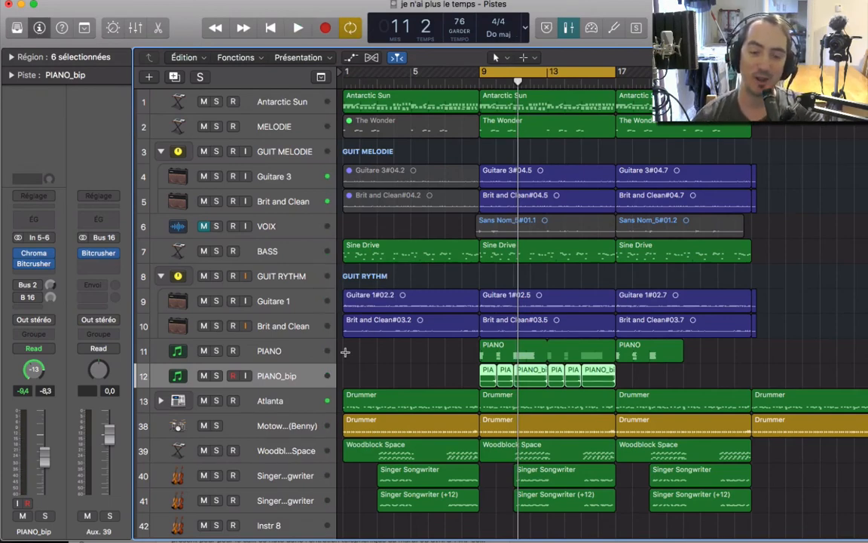
left_click(392, 350)
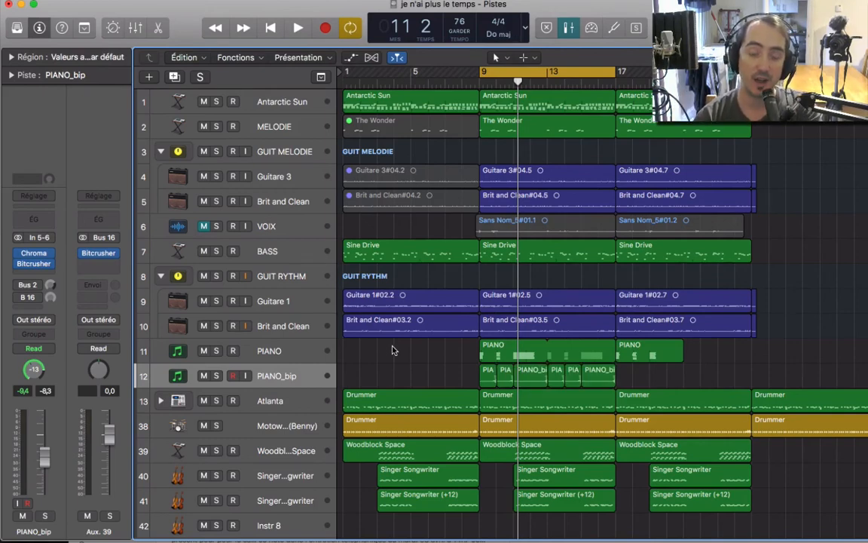
- Solo the MELODIE track, listen to its part in bars 9 to 11, and clear the solo
left_click(251, 133)
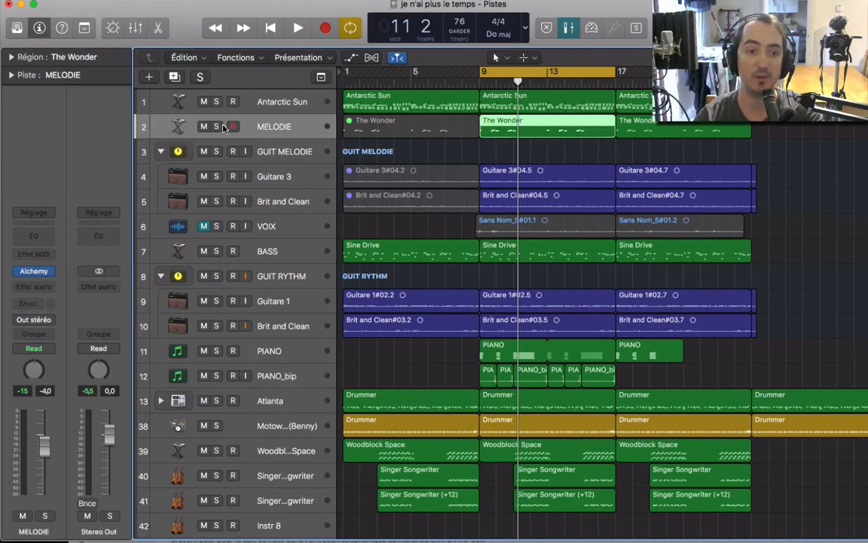
left_click(217, 127)
key("space")
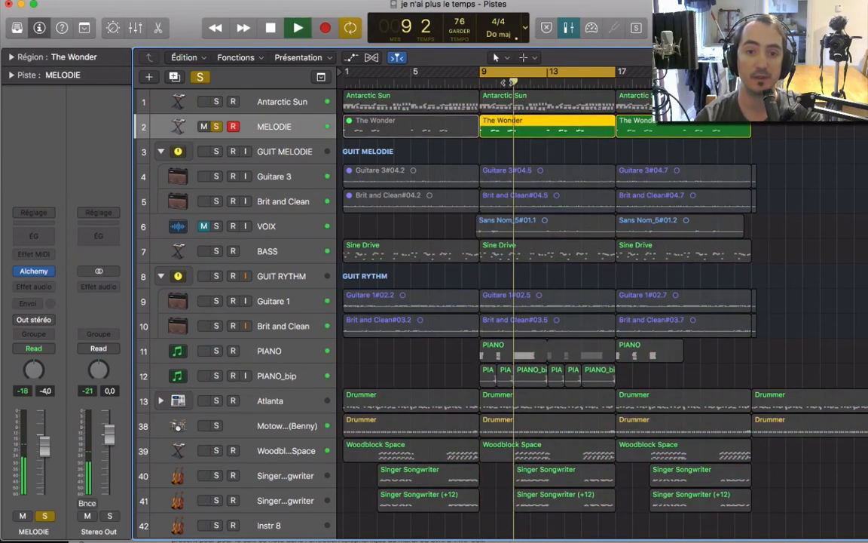
left_click(506, 82)
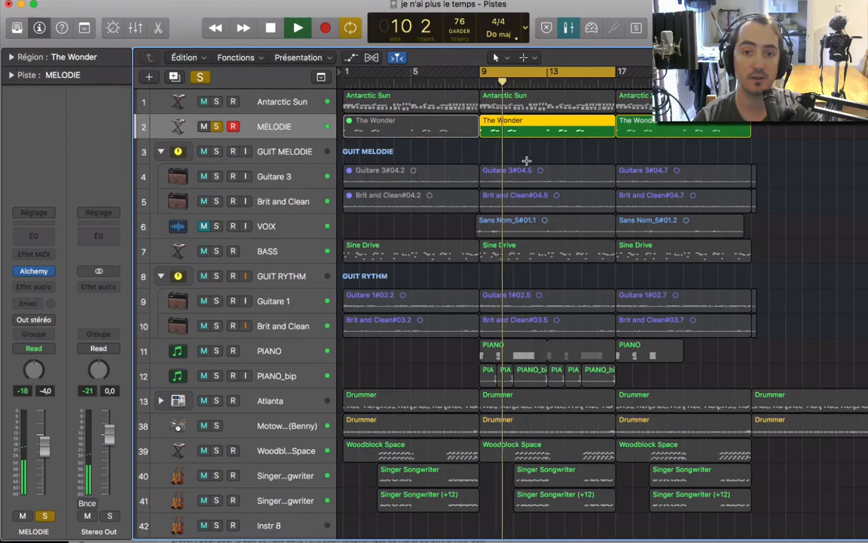
key("super+Right")
key("super+Right")
key("super+Right")
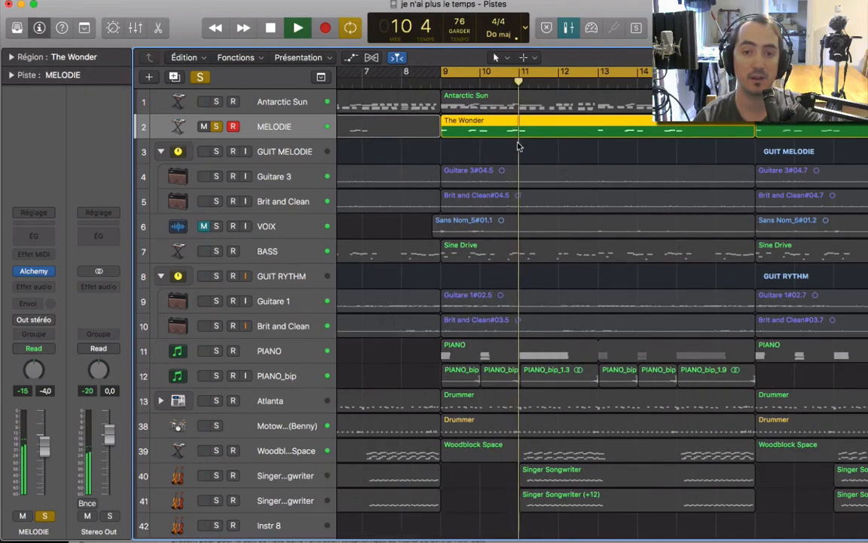
key("space")
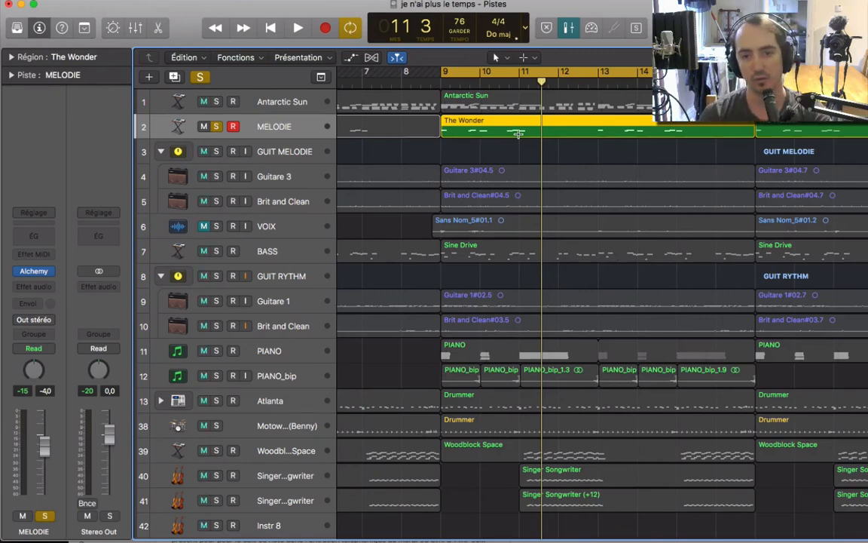
scroll(506, 151, "down", 5)
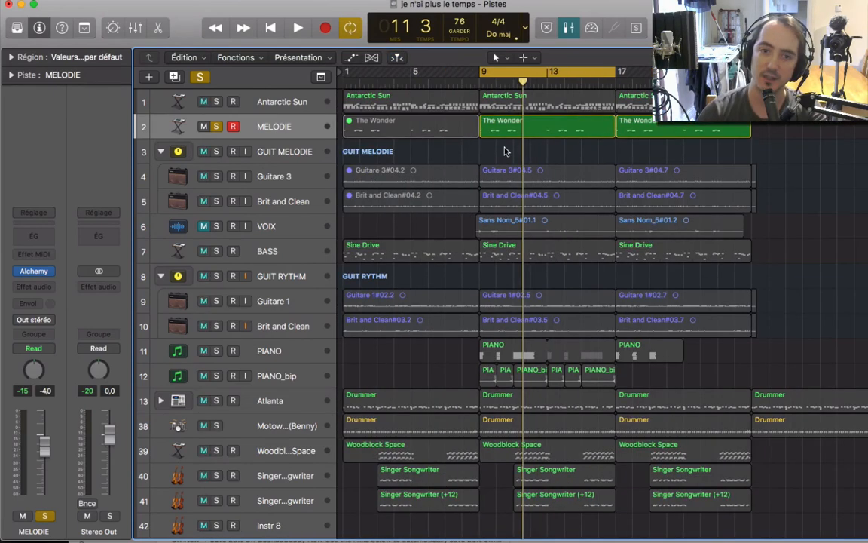
left_click(201, 77)
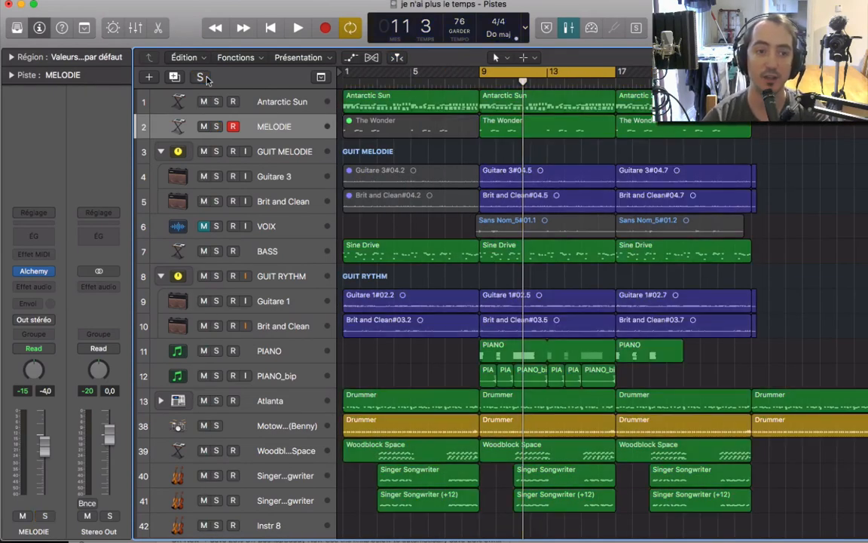